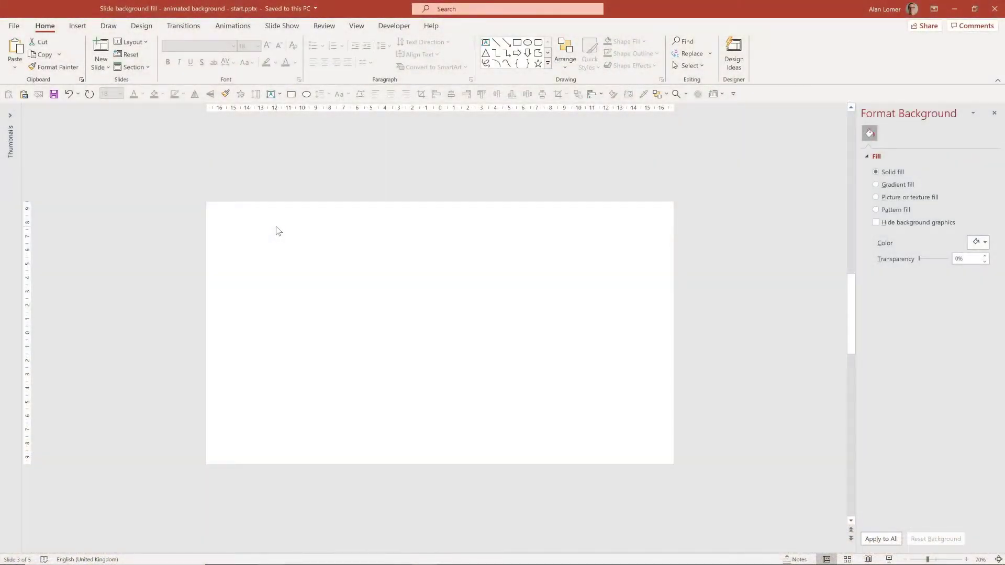
Copy the three concentric blue circles from slide 4 onto blank slide 3
scroll(278, 231, down, 1)
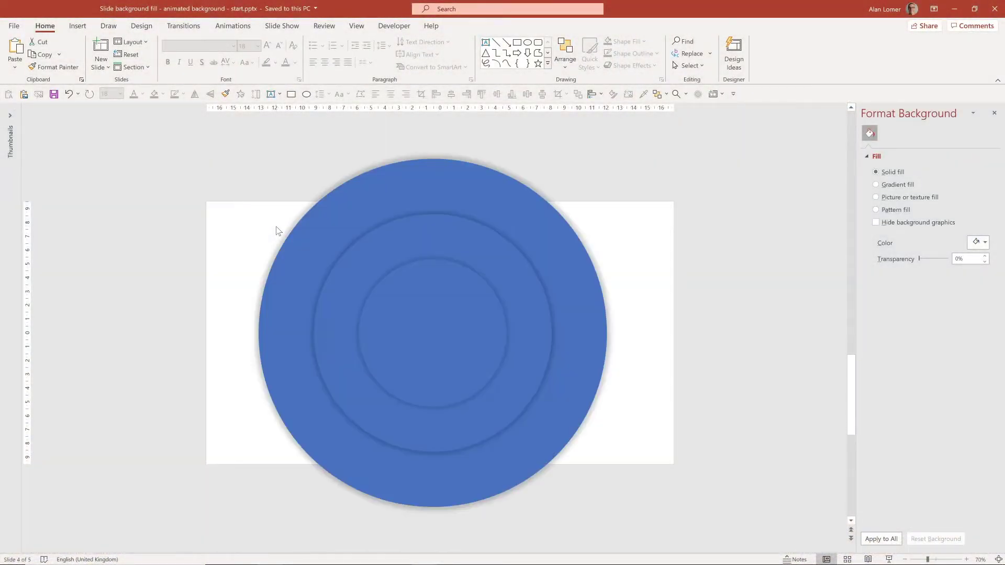
click(341, 208)
shift+click(383, 251)
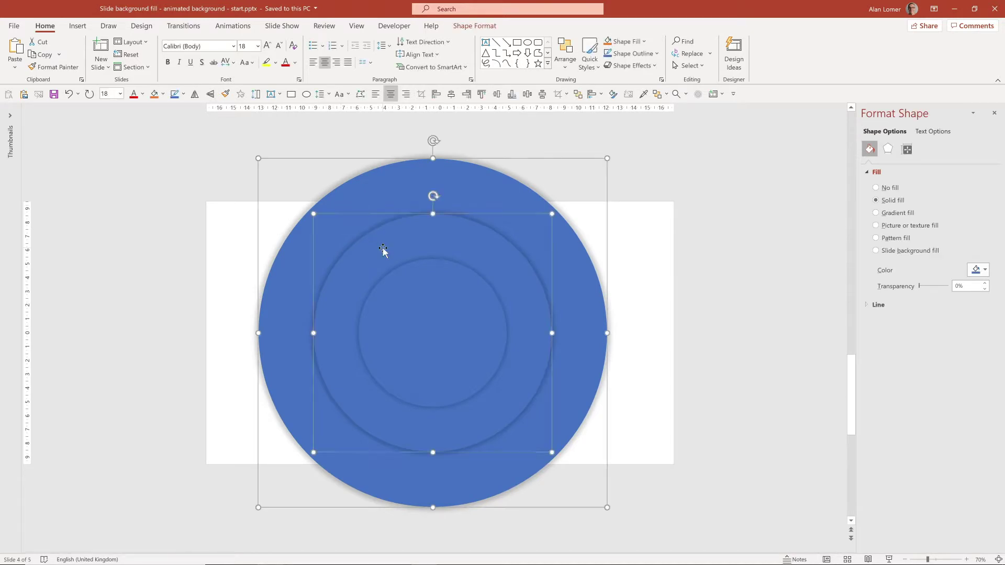
shift+click(428, 310)
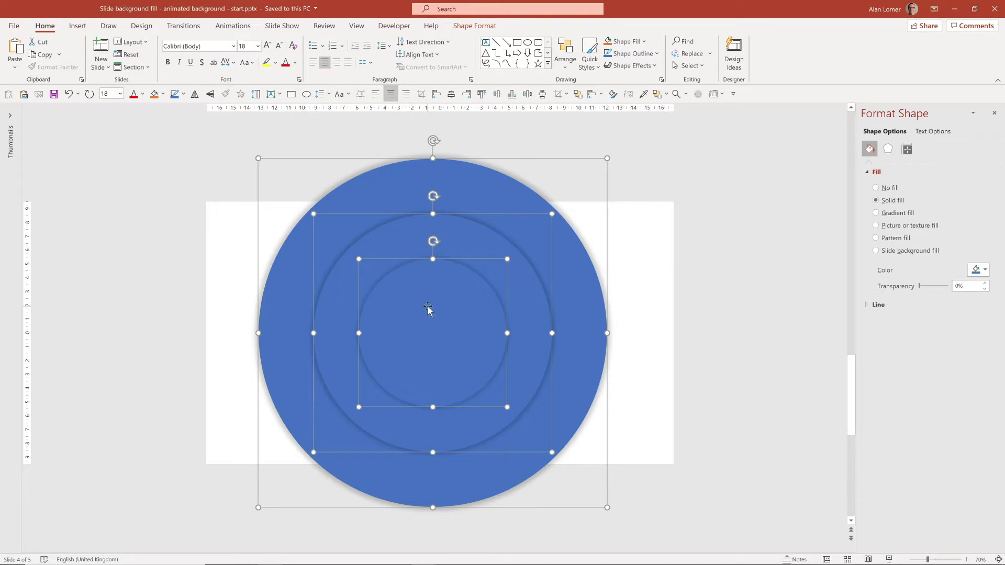
scroll(427, 310, up, 1)
key(ctrl+v)
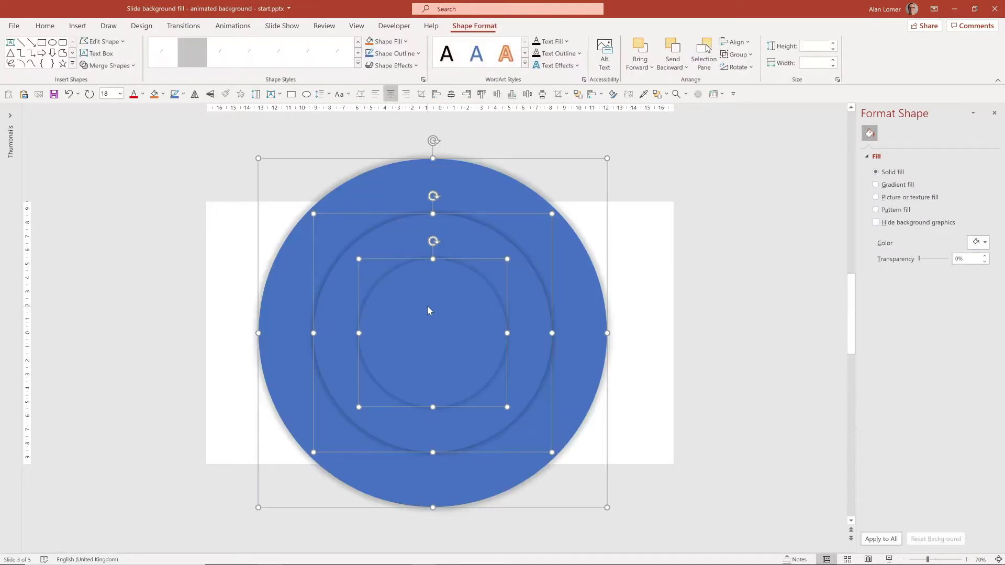
key(Escape)
scroll(427, 309, down, 2)
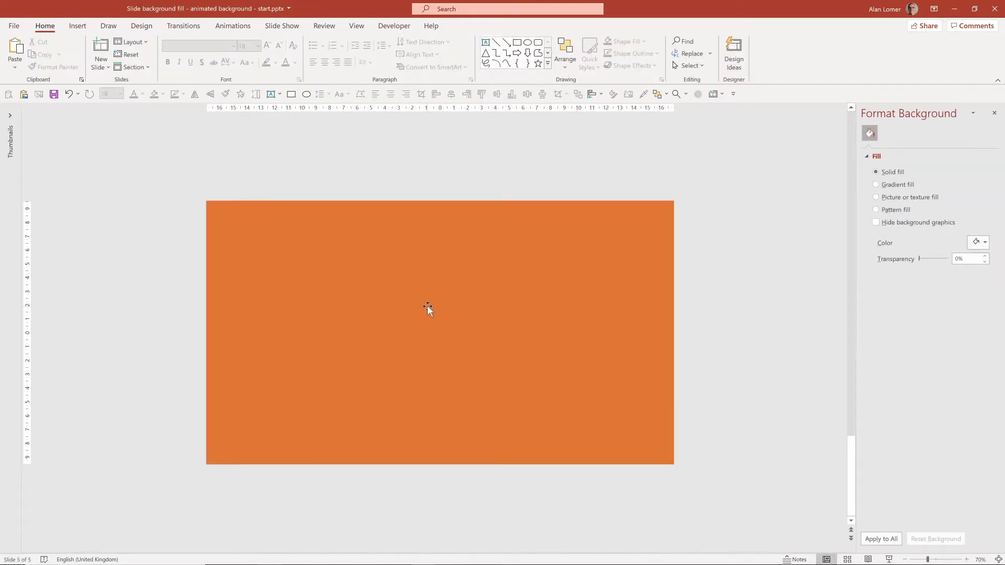
Paste slide 5's orange rectangle onto slide 3 and send it behind the circles
click(427, 307)
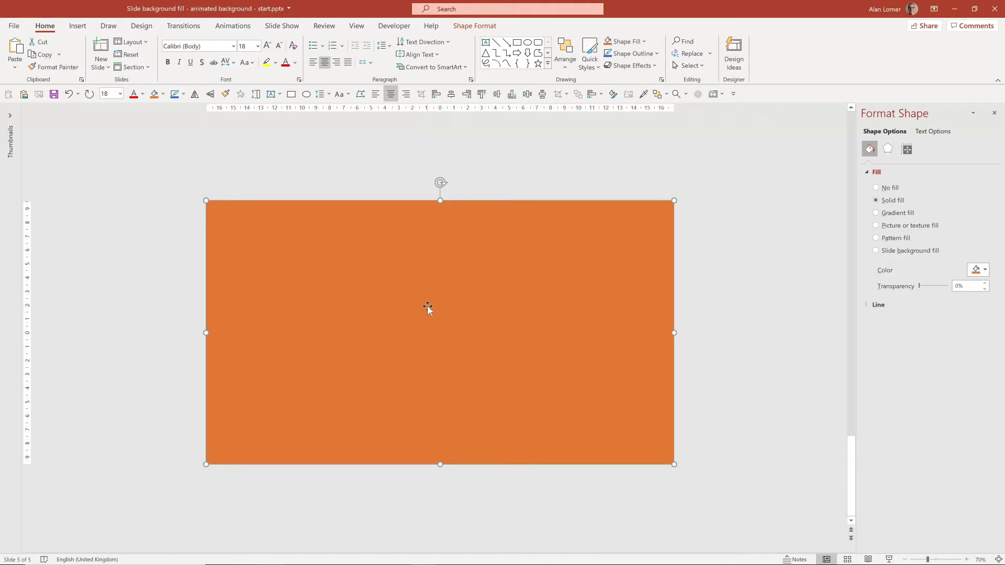
key(Escape)
scroll(427, 307, up, 2)
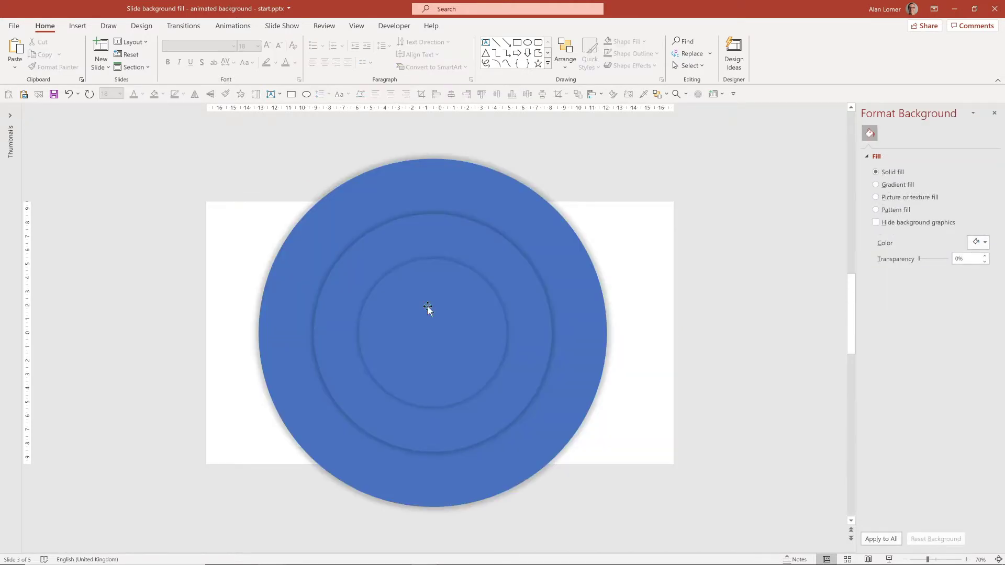
key(ctrl+v)
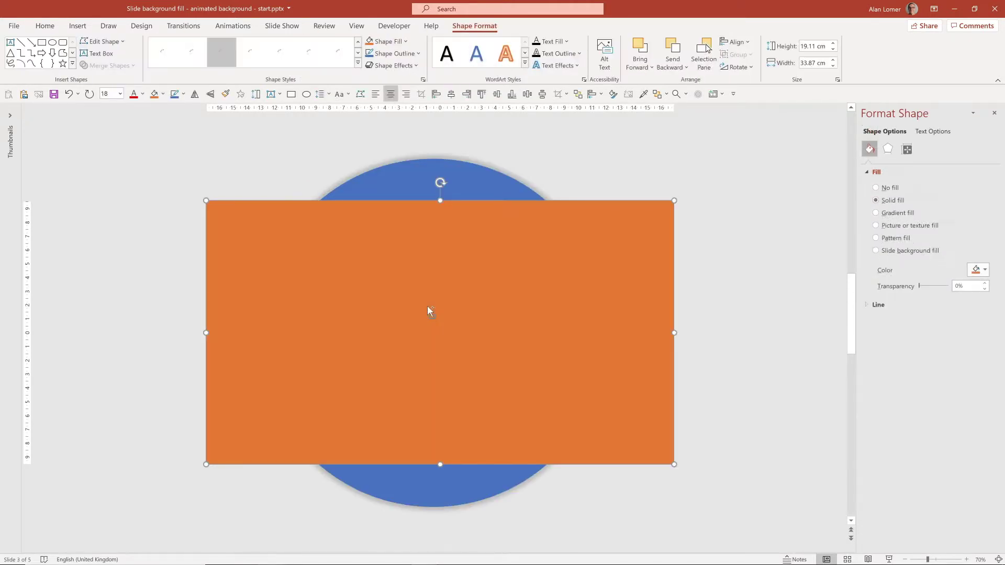
right_click(255, 218)
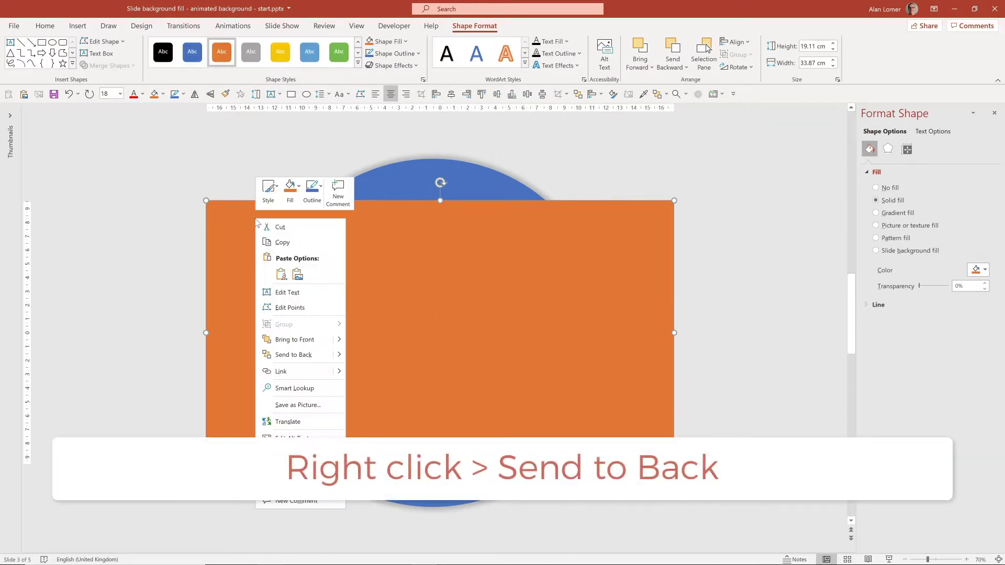
click(293, 354)
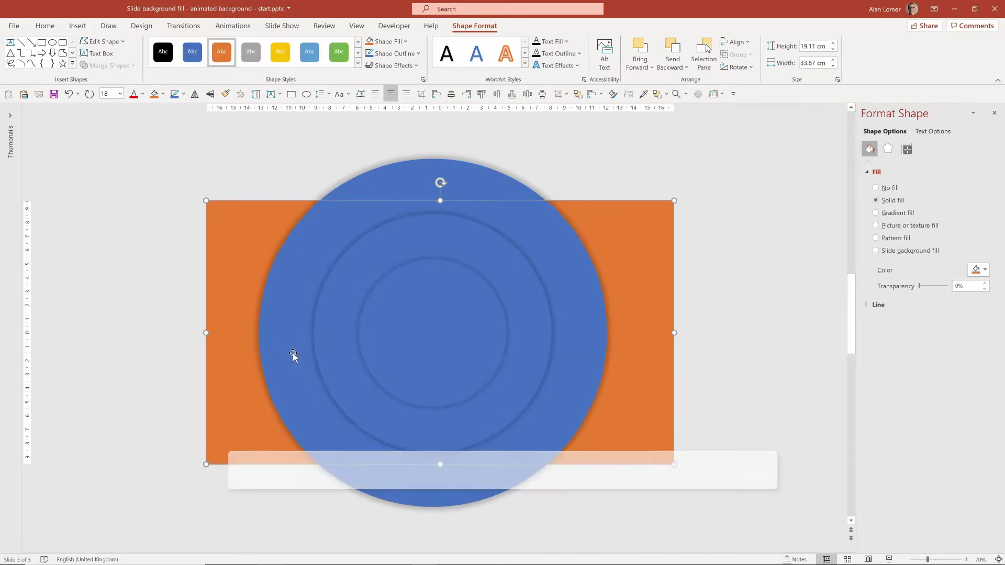
click(172, 294)
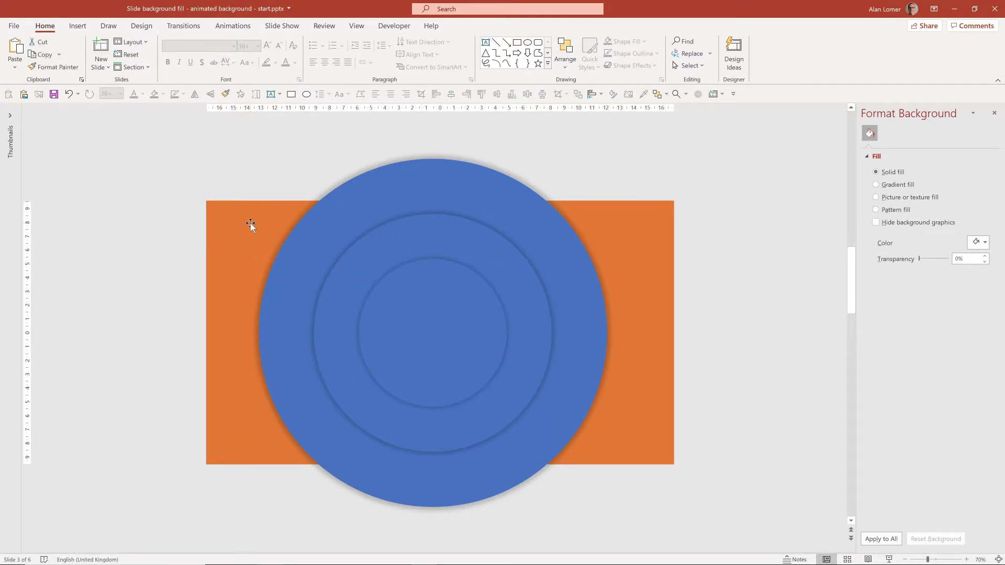
Fill slide 3's background with the picture adventure-calm-clouds-dawn-414171.jpg
right_click(177, 230)
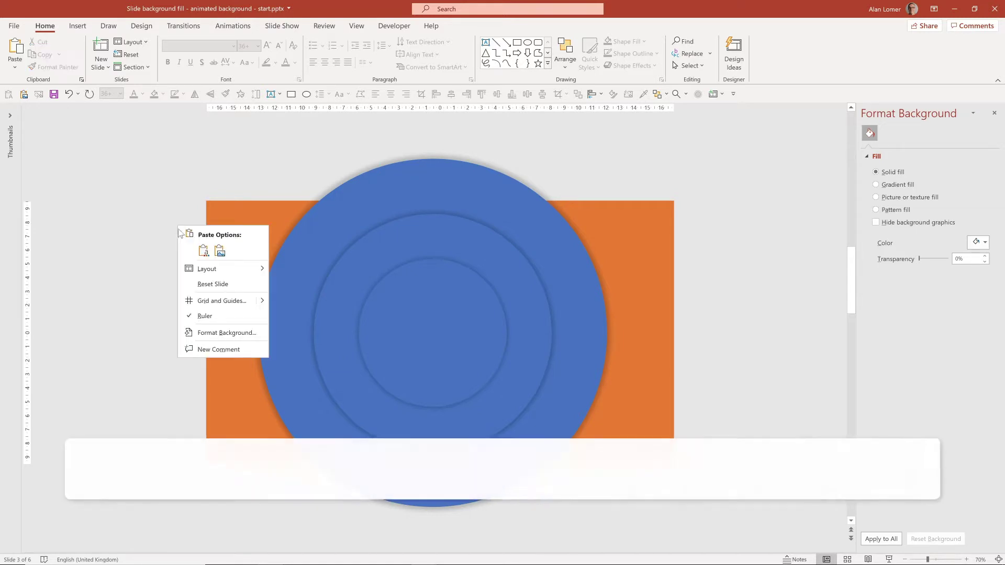
click(230, 332)
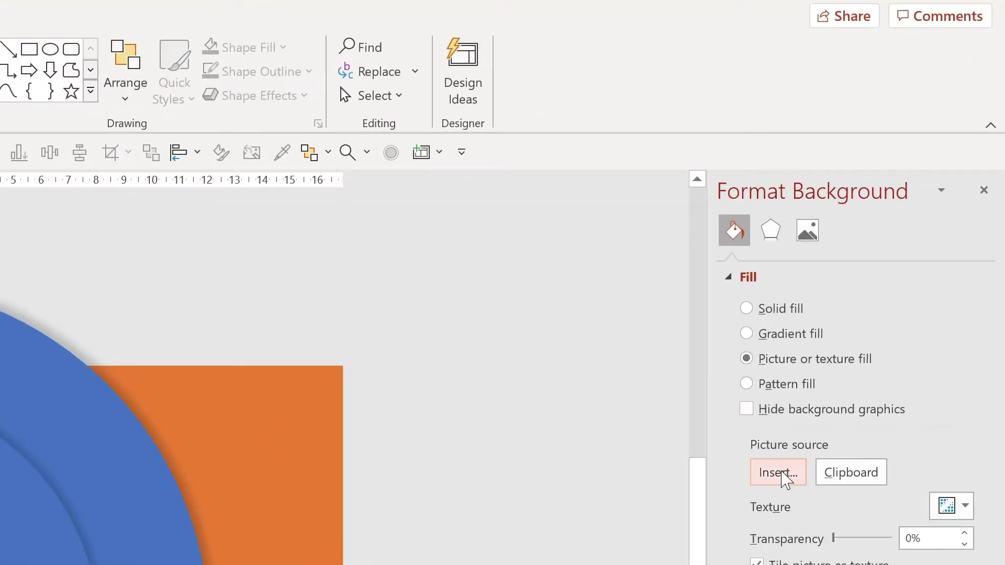
click(784, 476)
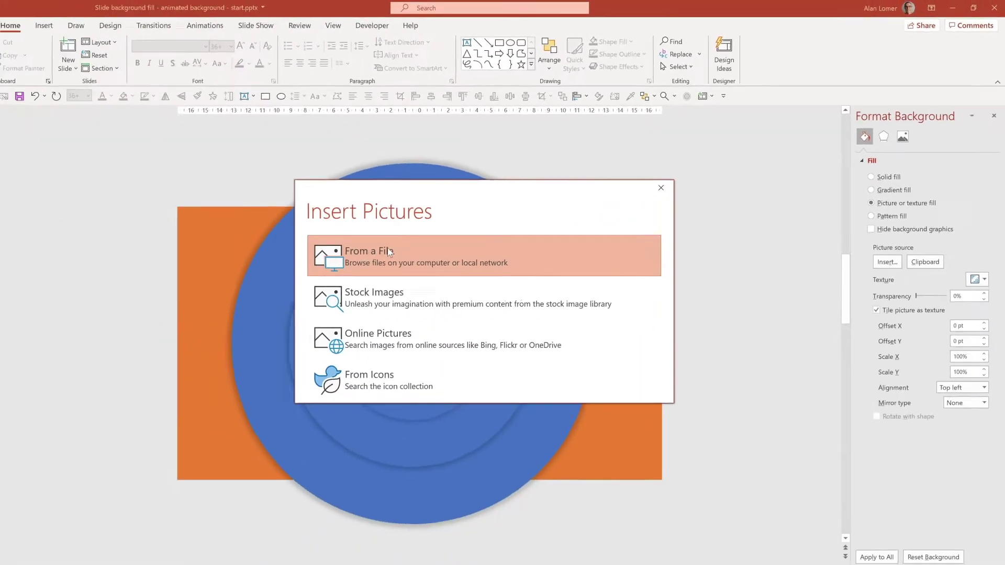
click(406, 251)
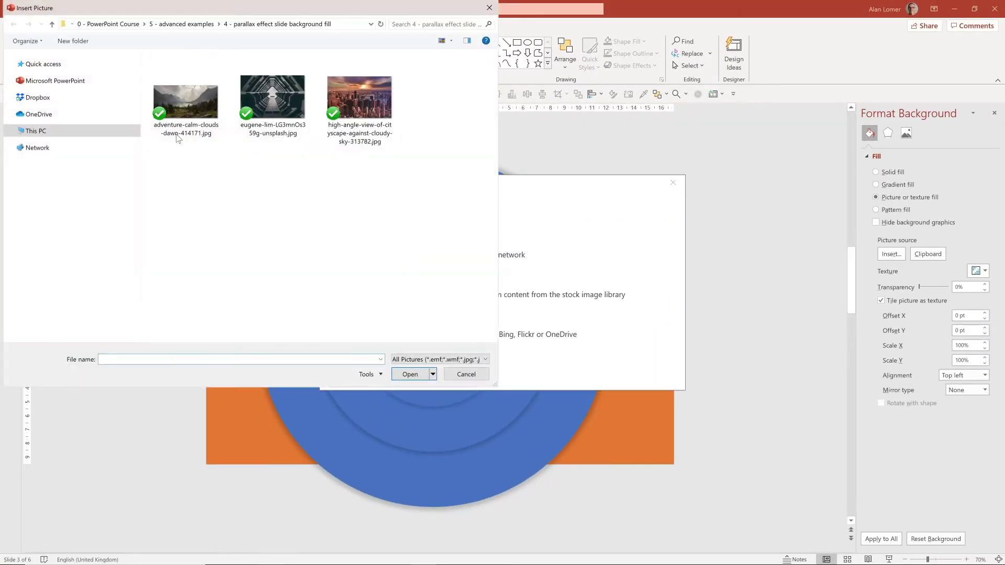
double_click(179, 101)
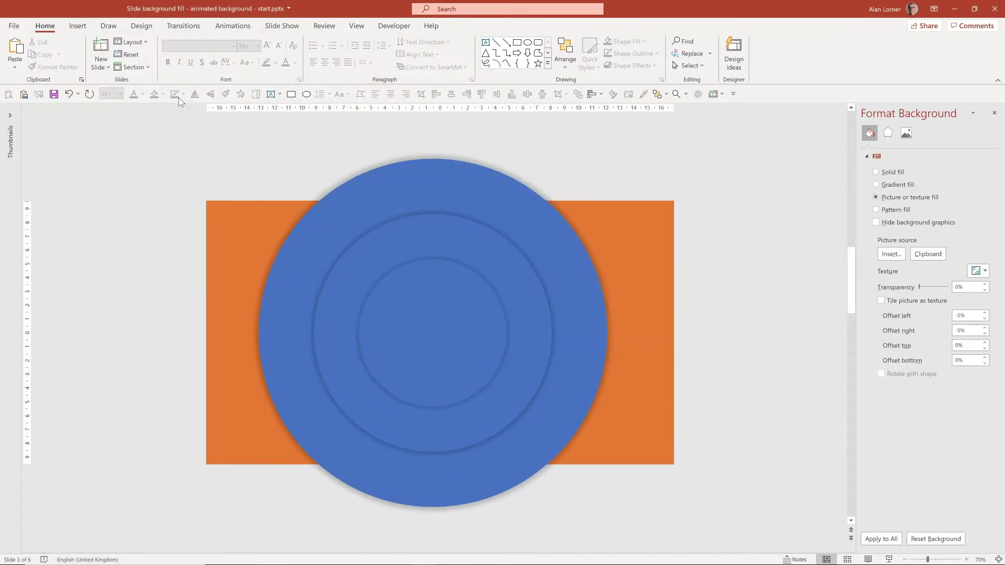
Set the rectangle and three circles to Slide background fill so the mountain photo shows through
drag(130, 158, 705, 502)
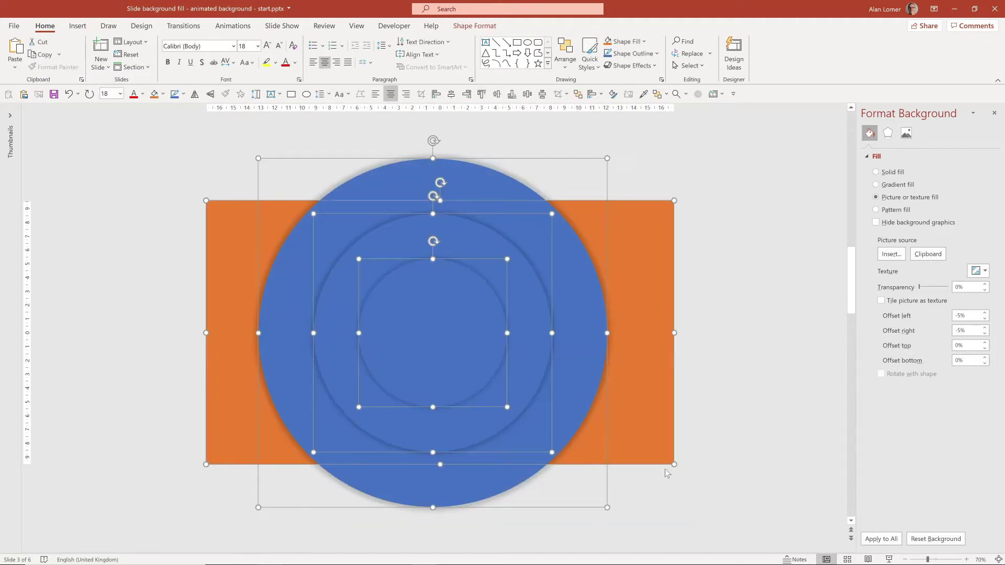
right_click(457, 298)
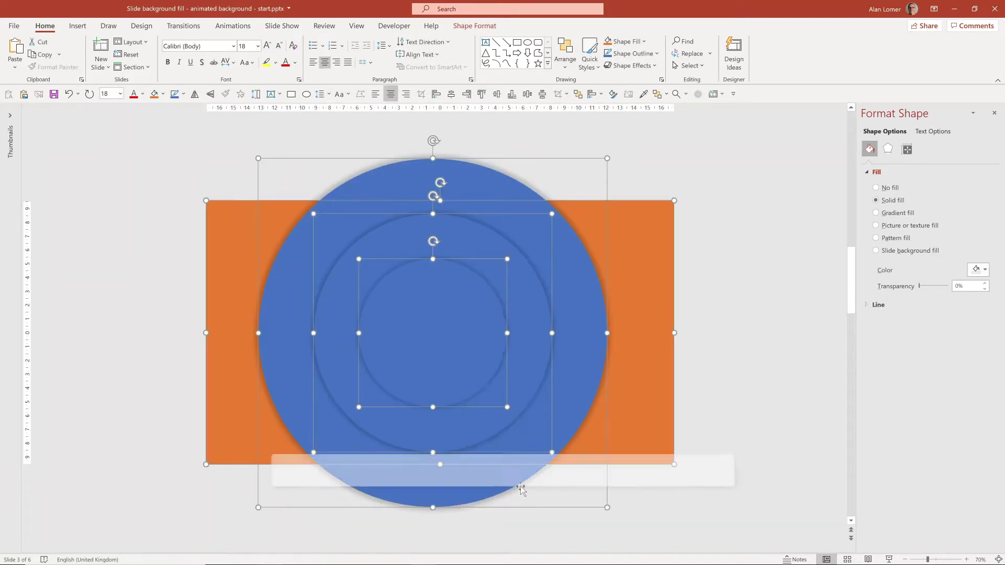
click(497, 483)
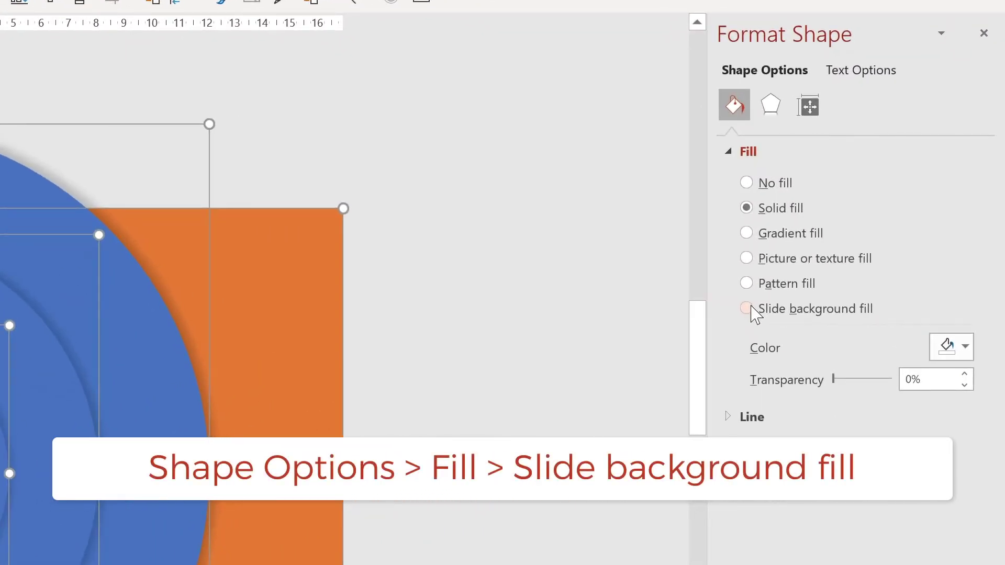
click(751, 307)
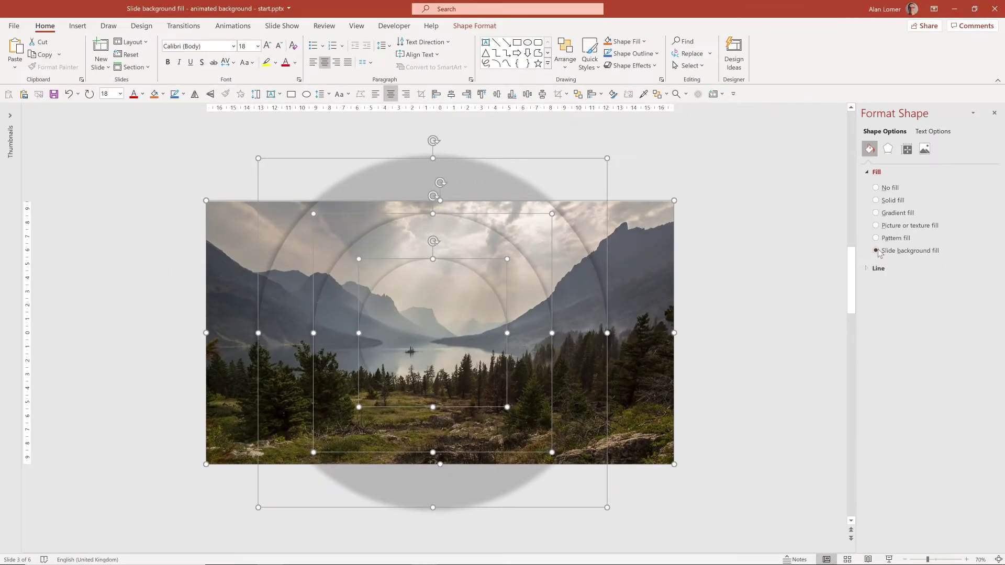
click(76, 285)
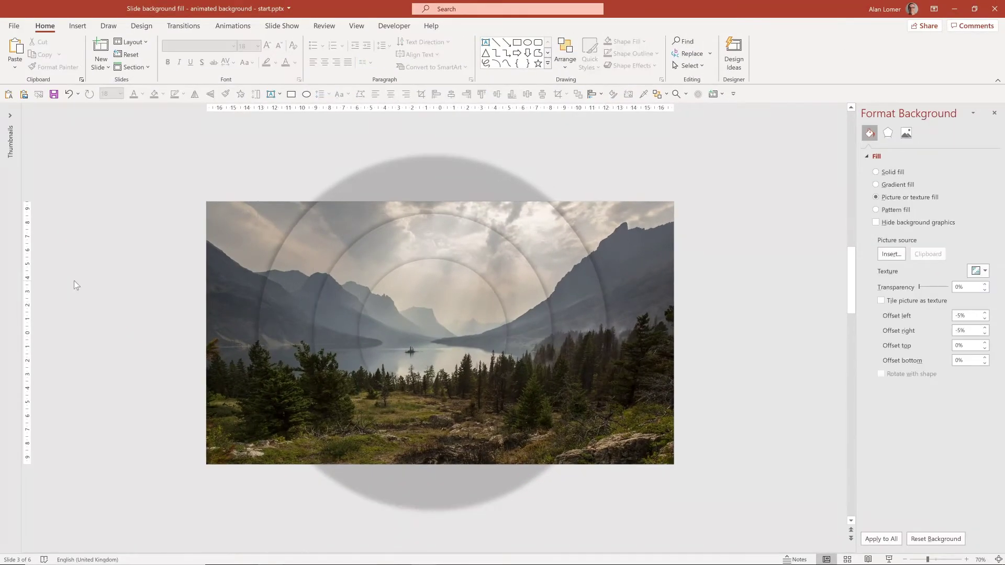
click(424, 327)
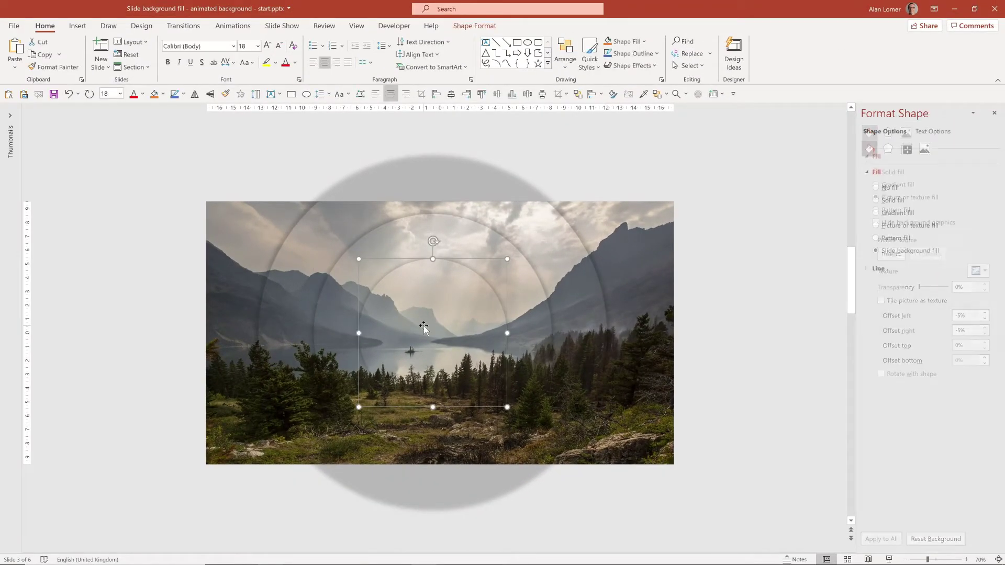
Apply the Grow/Shrink emphasis animation to the innermost circle
click(231, 29)
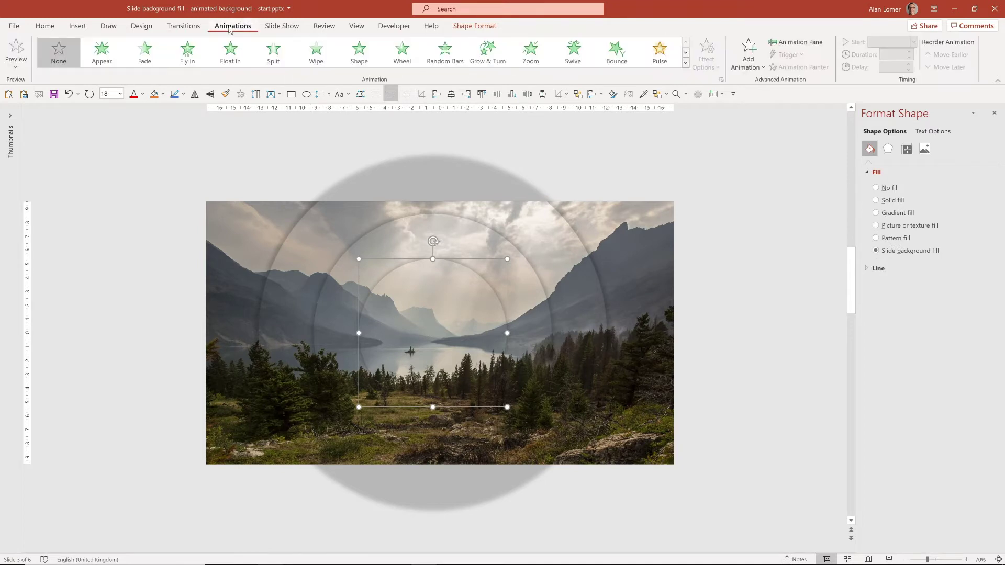
click(686, 63)
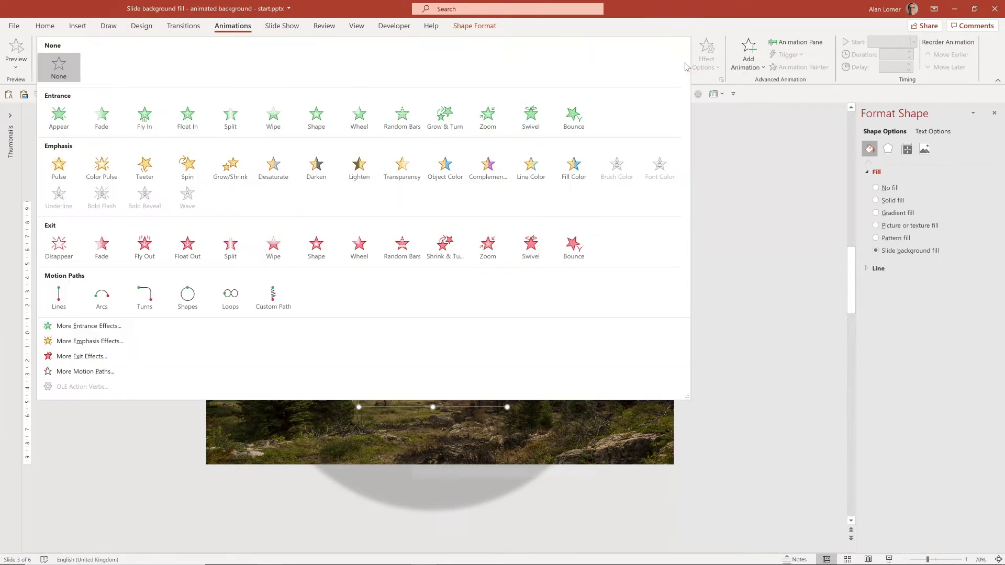
click(225, 170)
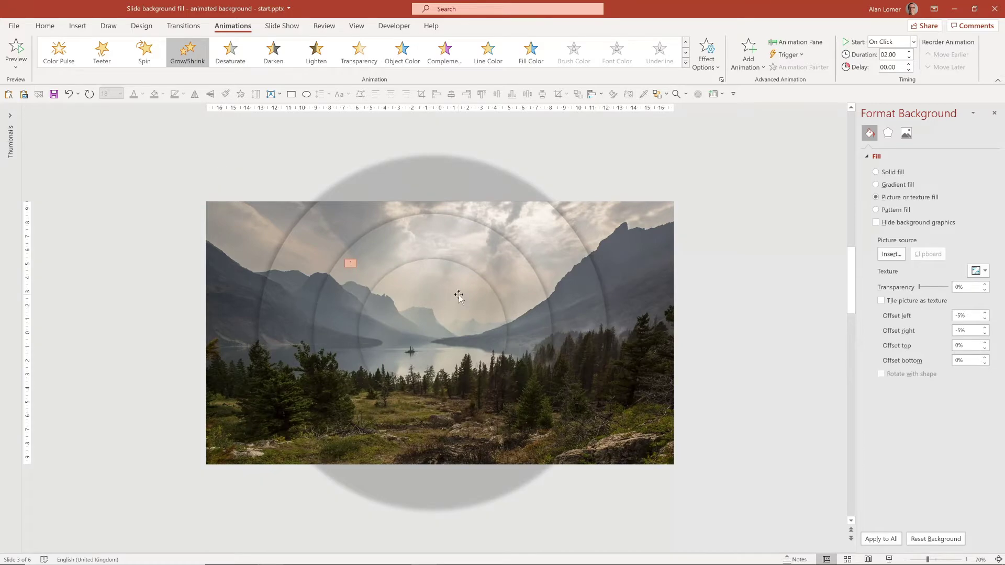
Set Oval 8's Grow/Shrink size to 110% and its duration to 3 seconds
click(797, 43)
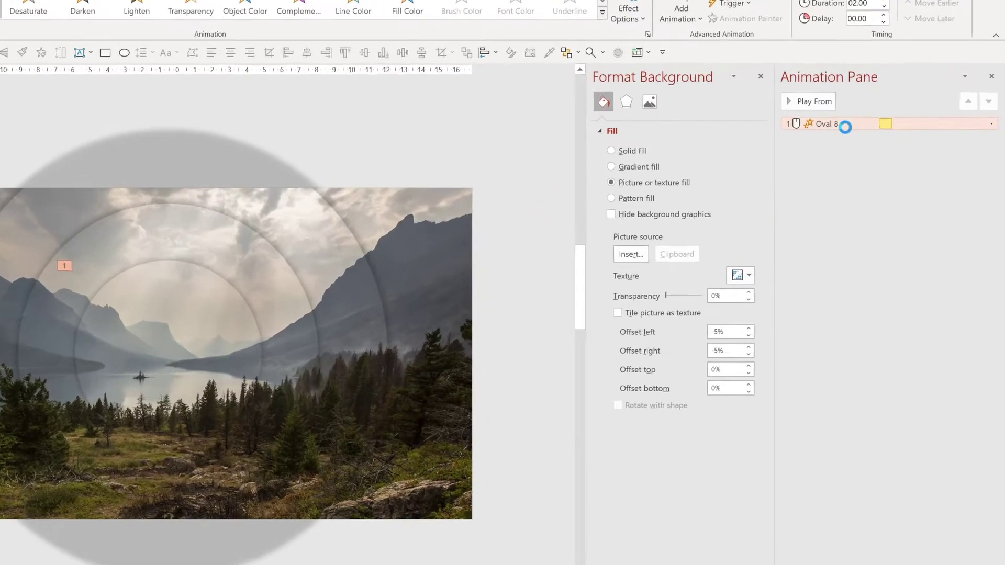
double_click(844, 128)
click(353, 209)
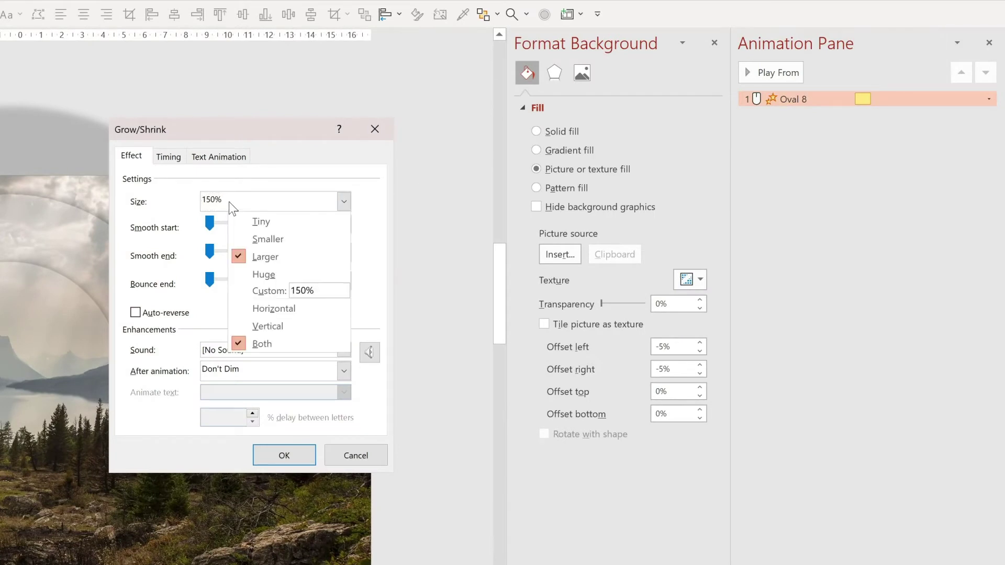
click(230, 291)
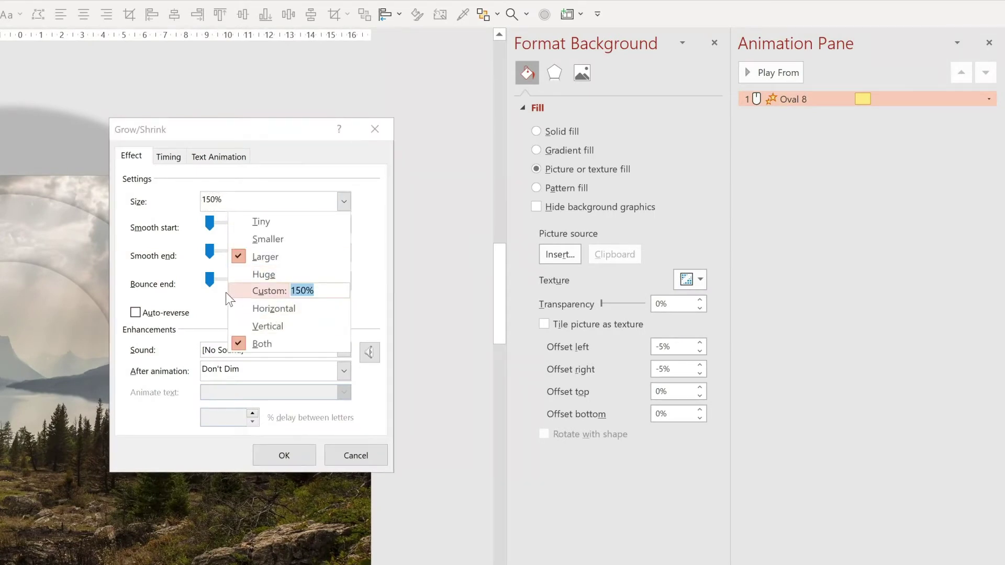
text(110)
key(Return)
click(270, 453)
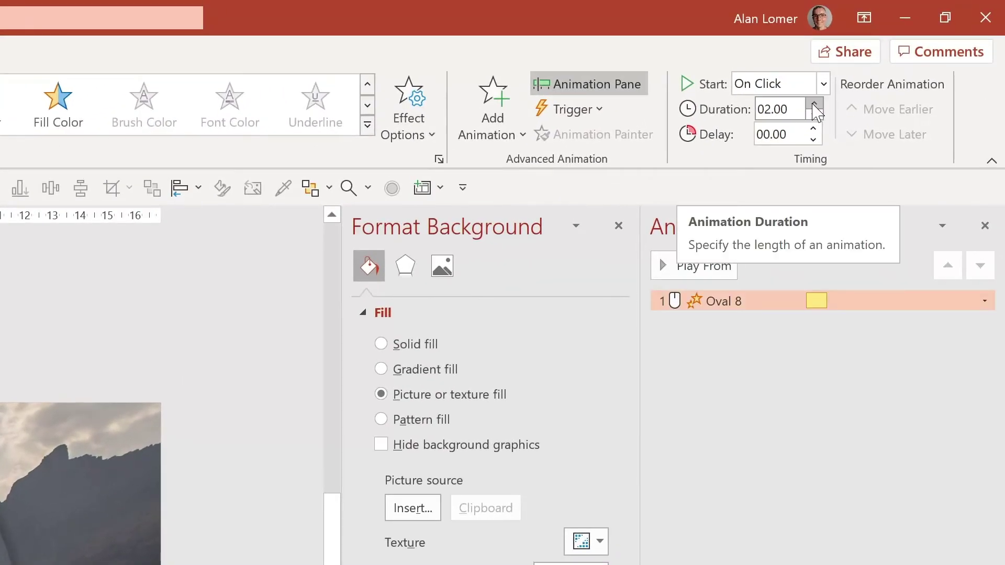
click(814, 104)
click(814, 104)
click(814, 104)
click(815, 104)
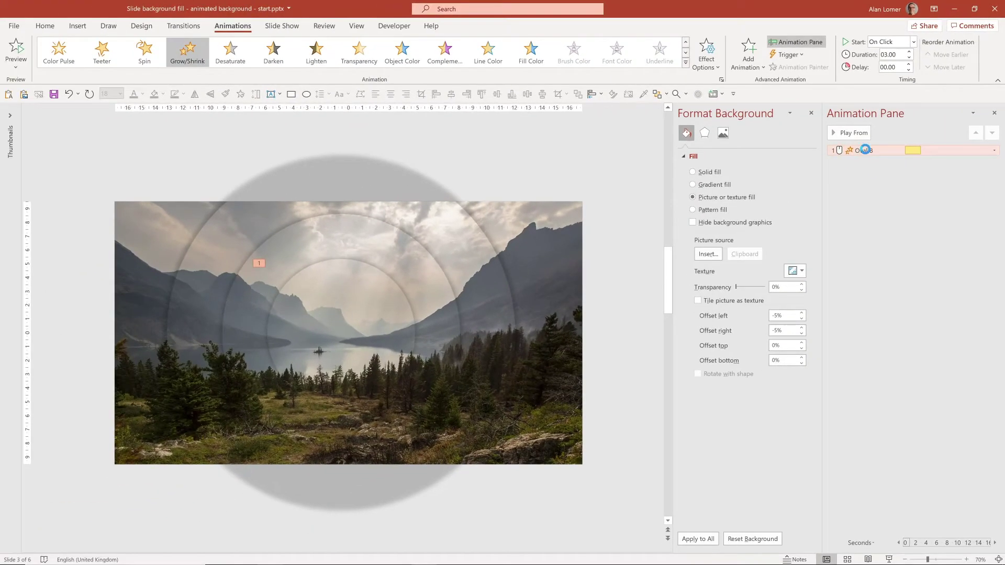
Give Oval 8's pulse about 1-second smooth start and end, auto-reverse, and repeat Until End of Slide
double_click(864, 151)
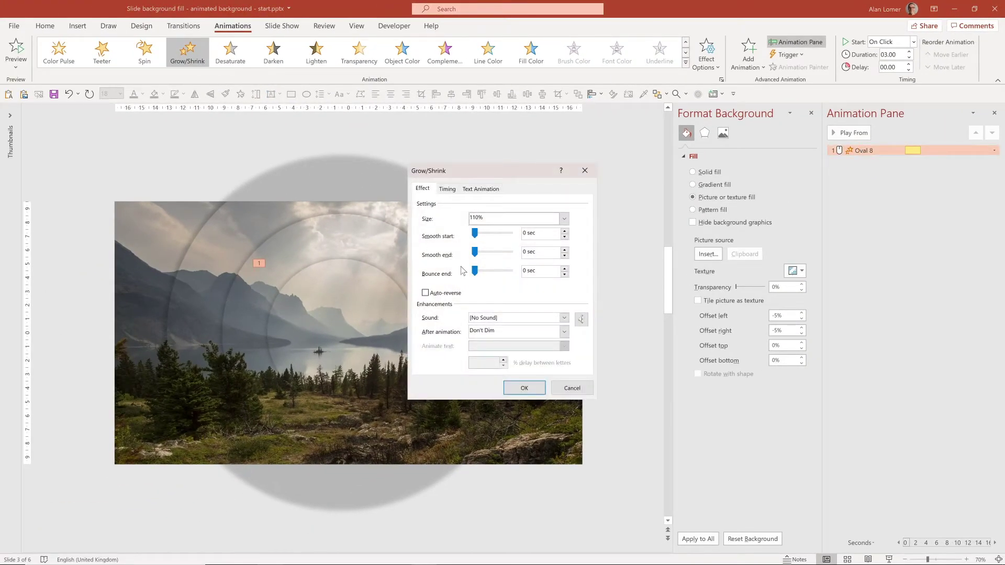
drag(474, 232, 487, 257)
click(524, 388)
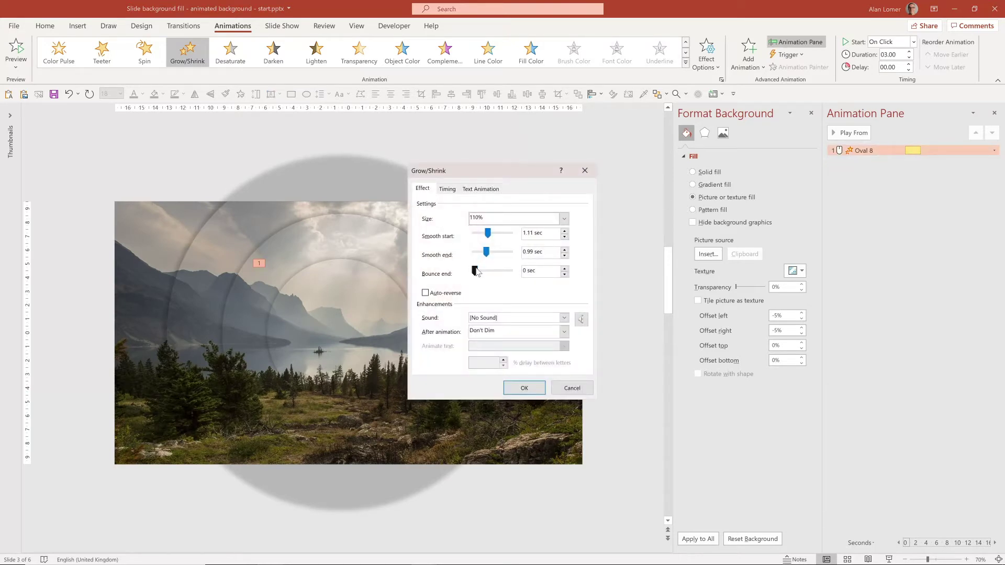
click(447, 294)
click(448, 190)
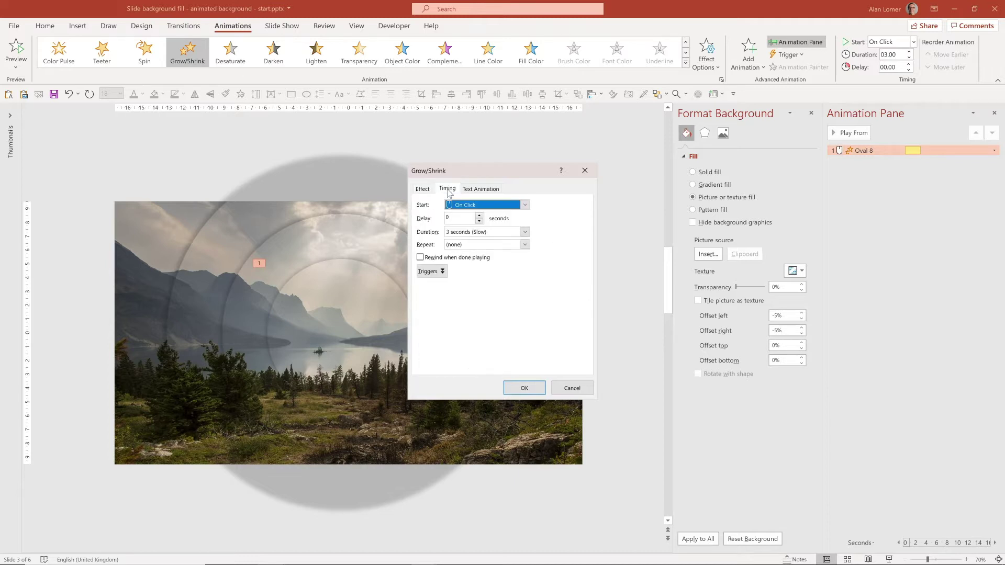
click(525, 244)
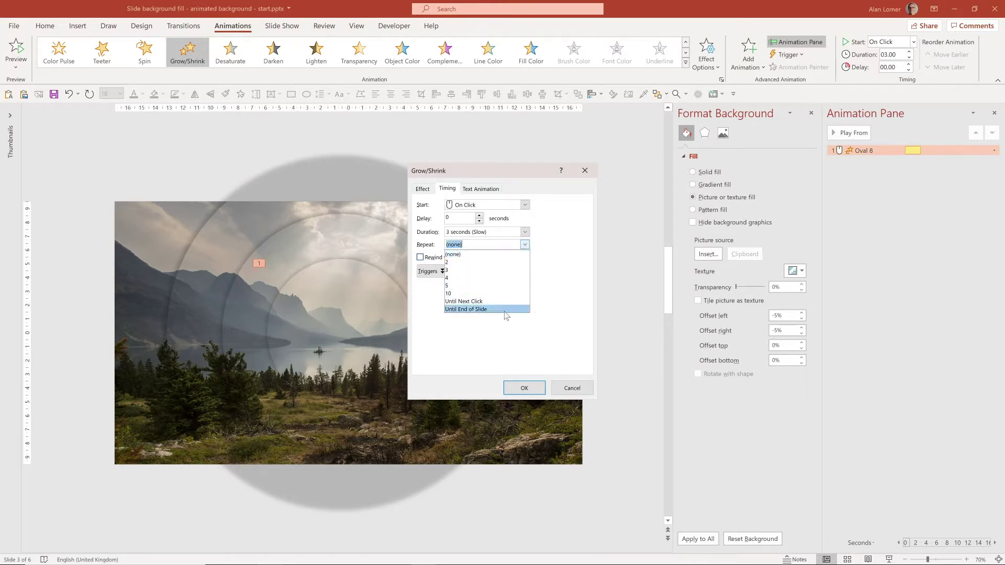
click(505, 310)
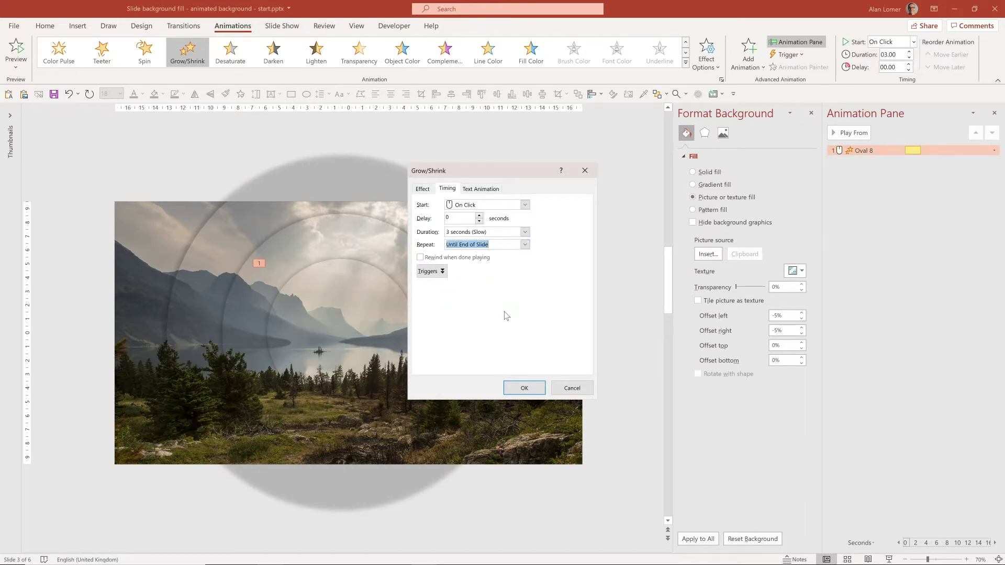
click(525, 387)
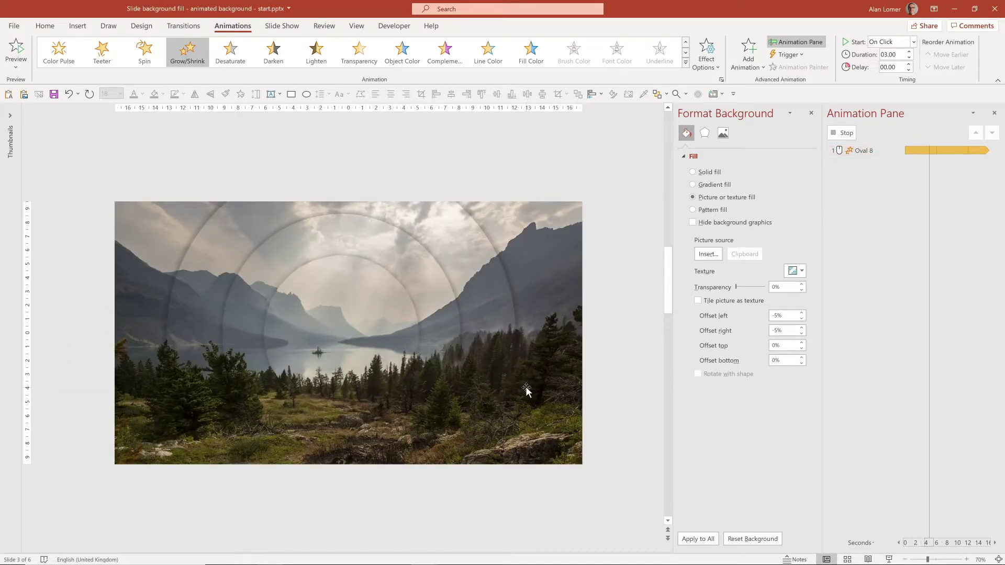
Use Animation Painter to copy Oval 8's animation onto Oval 6, Oval 4 and Rectangle 10
click(341, 318)
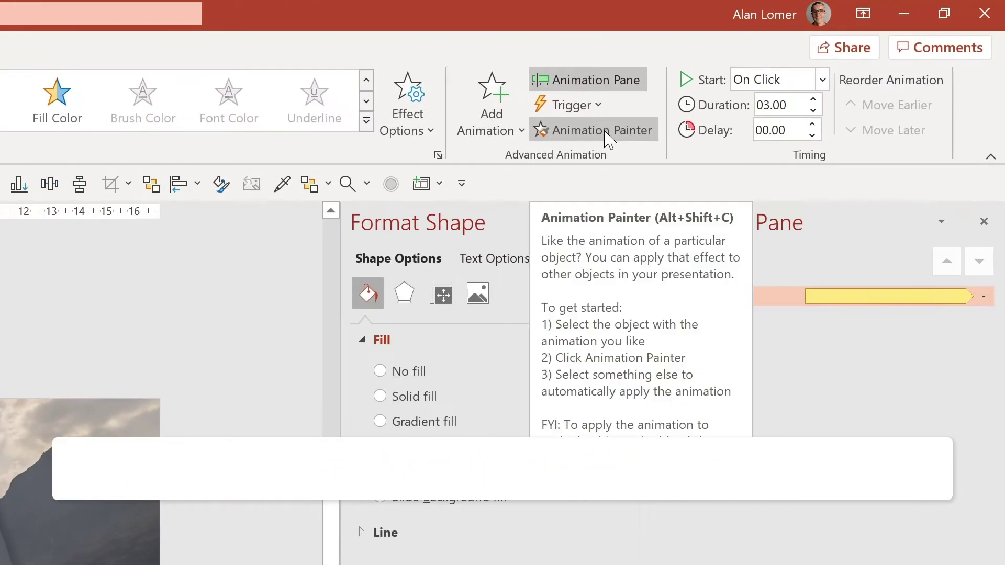
click(717, 96)
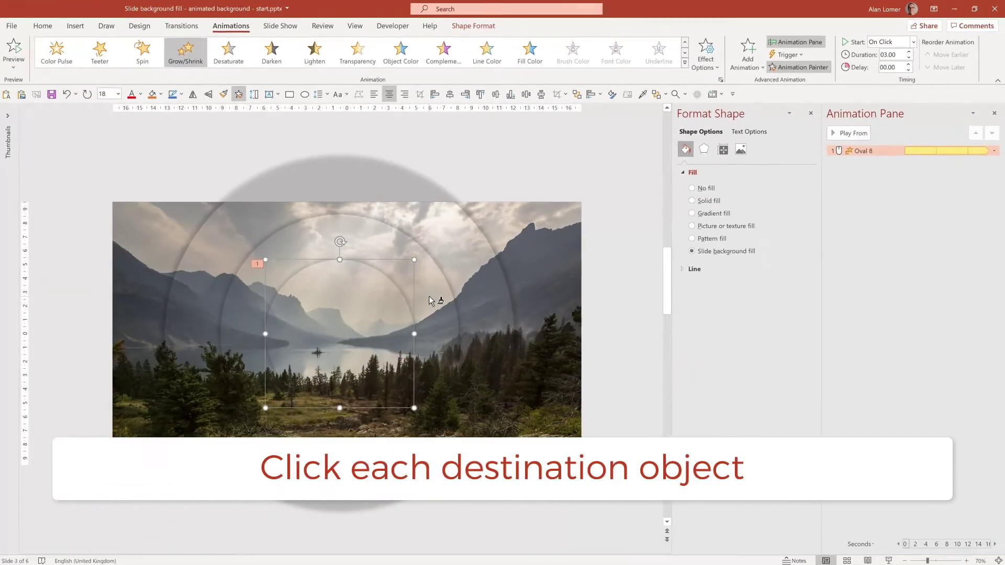
click(429, 296)
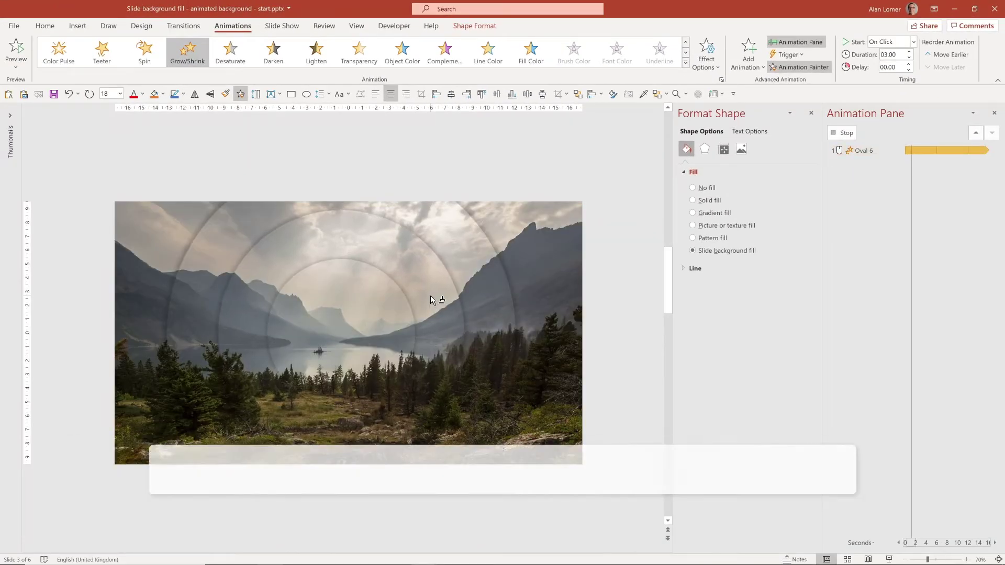
click(467, 281)
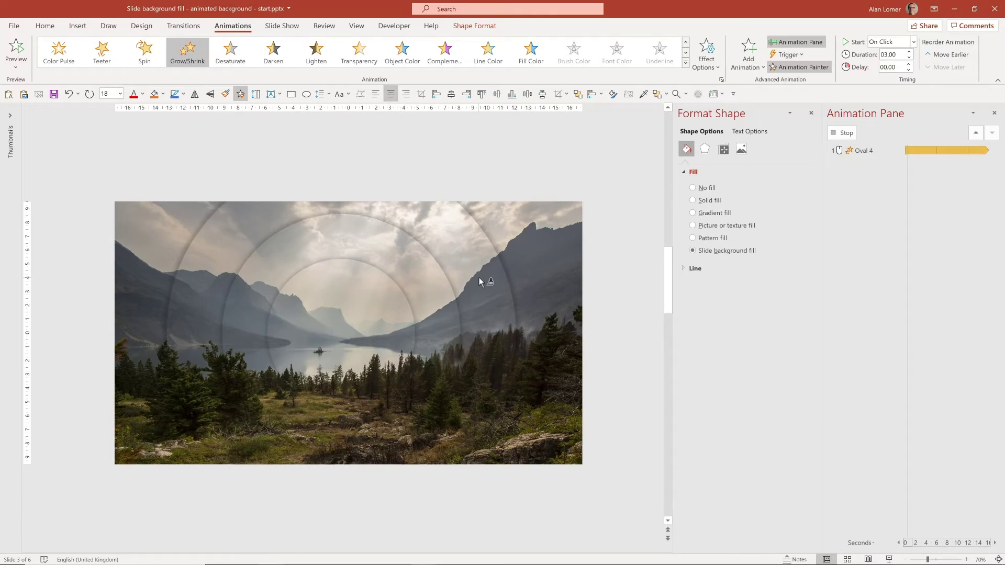
click(539, 269)
click(536, 270)
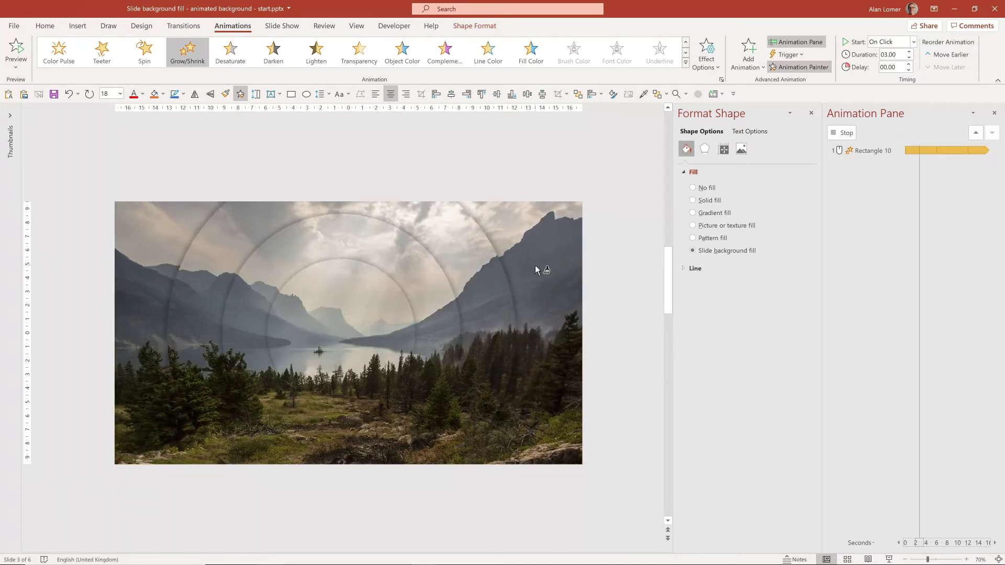
key(Escape)
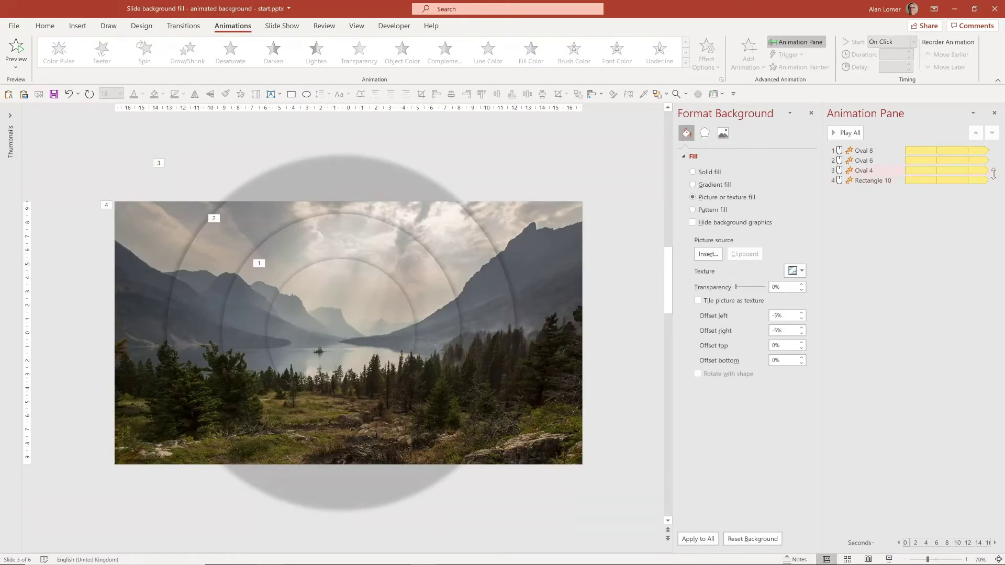
Set Oval 8, Oval 6, Oval 4 and Rectangle 10 animations to start With Previous
click(860, 152)
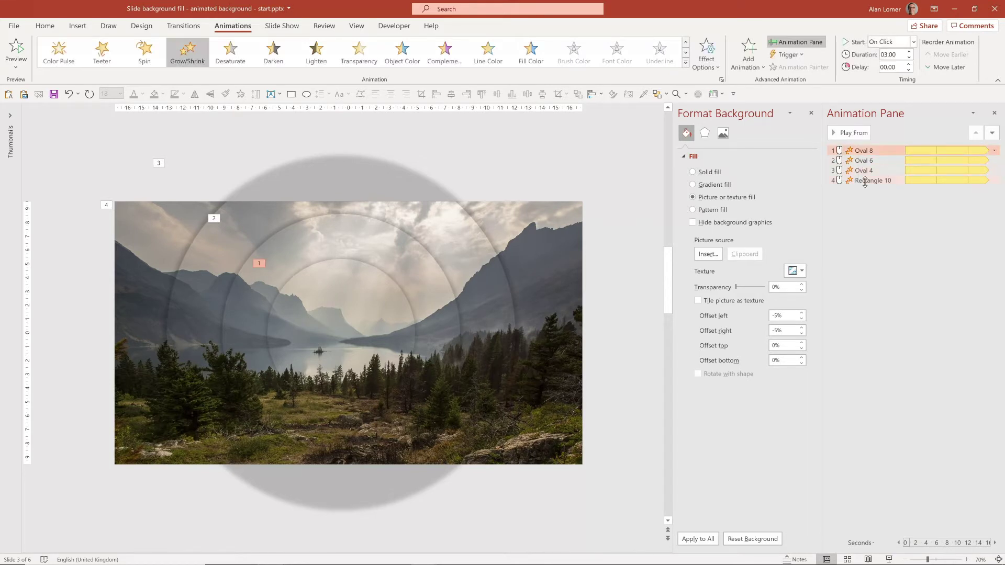
key(shift+Down)
key(shift+Down)
shift+click(865, 180)
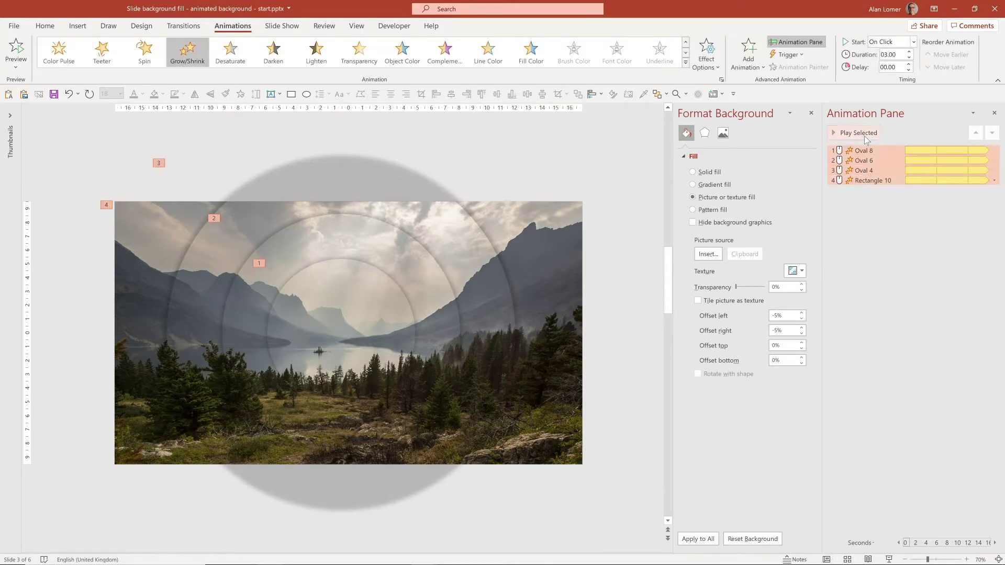
click(878, 42)
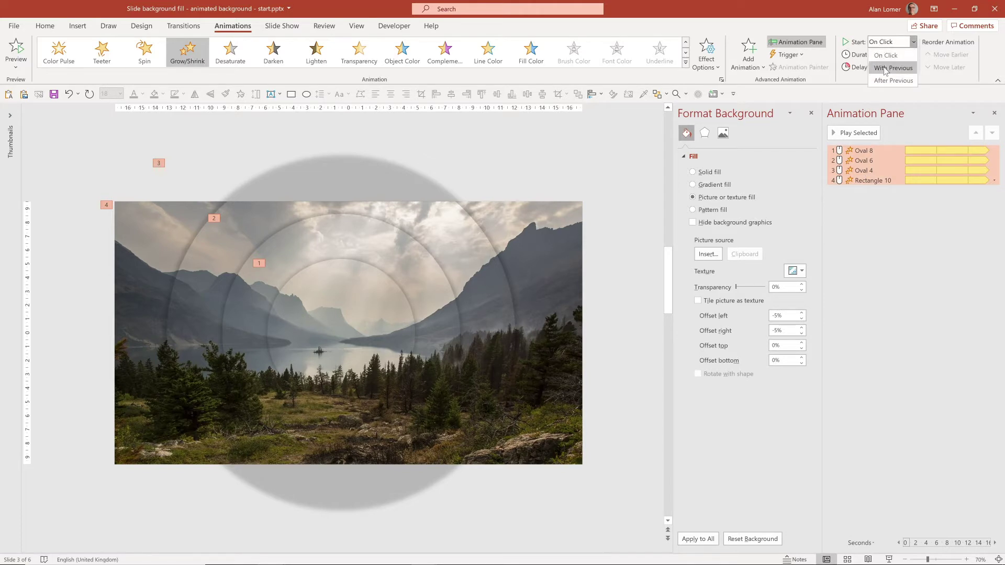
click(885, 68)
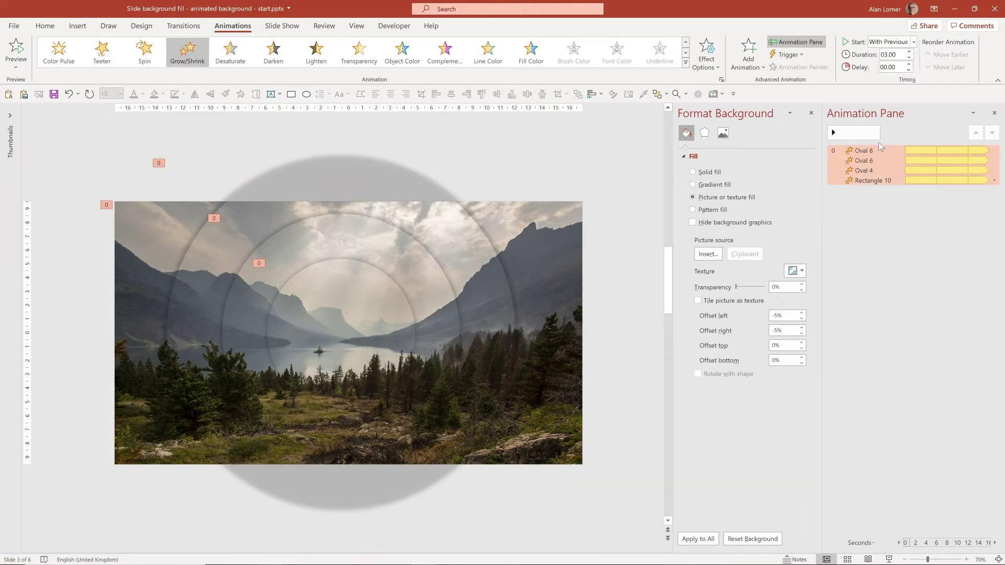
click(872, 161)
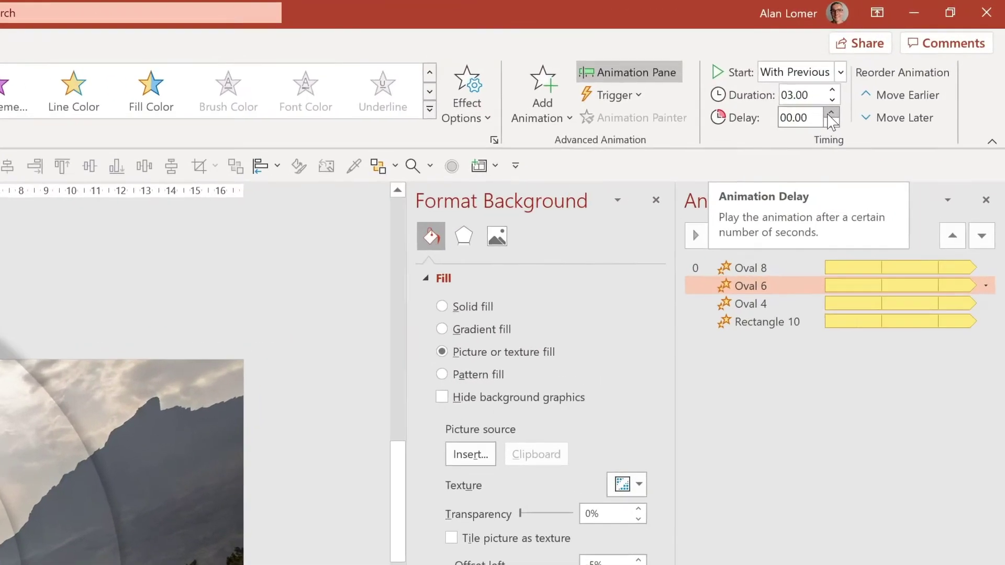
Set animation delays: Oval 6 0.50 s, Oval 4 1.00 s, Rectangle 10 1.50 s
click(909, 64)
click(909, 65)
click(747, 338)
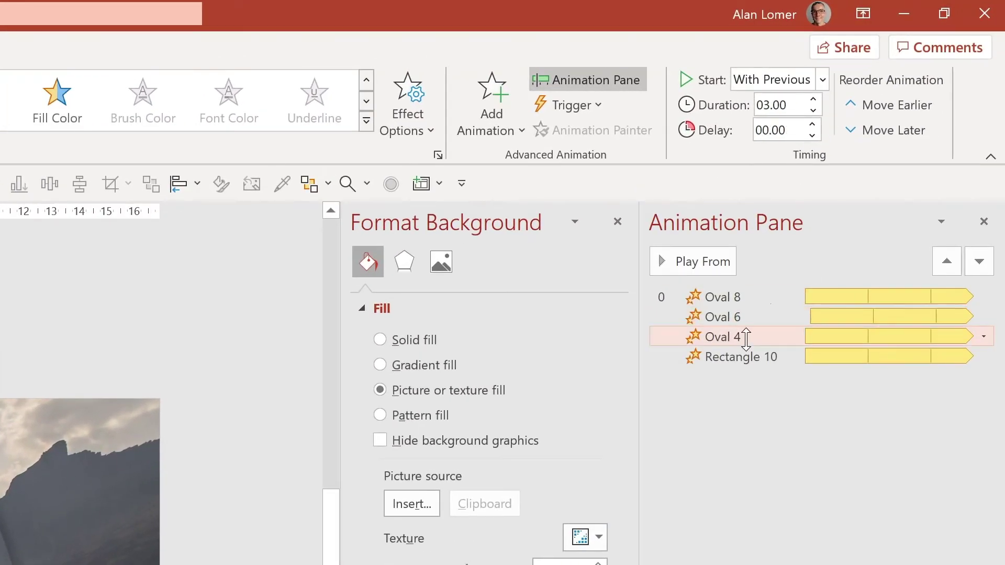
click(813, 124)
click(813, 125)
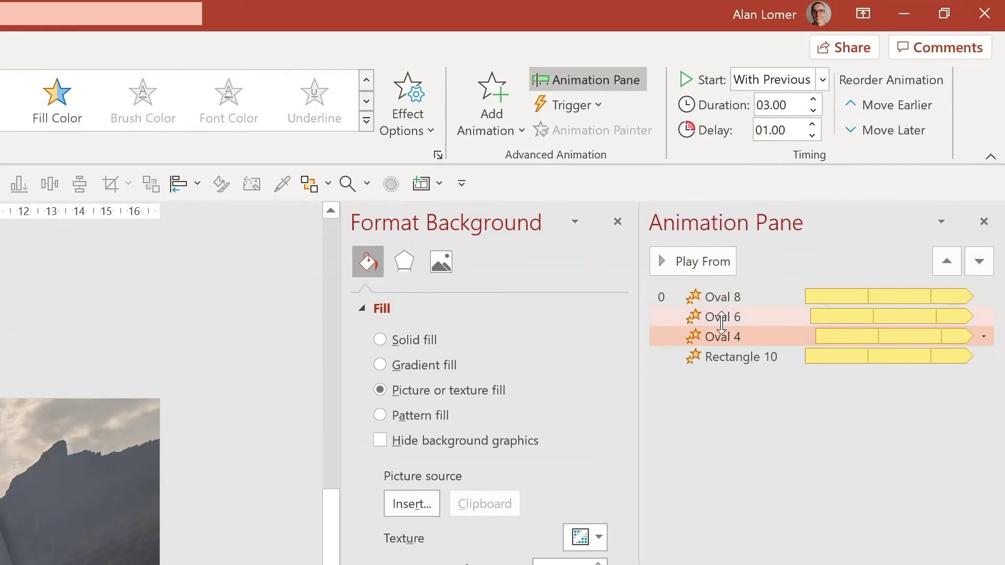
drag(745, 356, 745, 346)
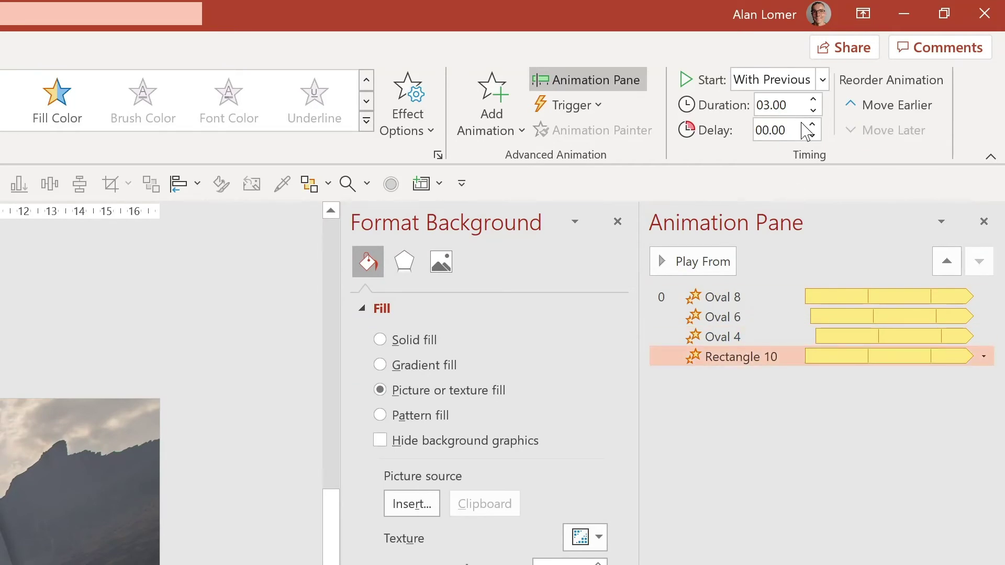
click(812, 125)
click(812, 127)
click(812, 127)
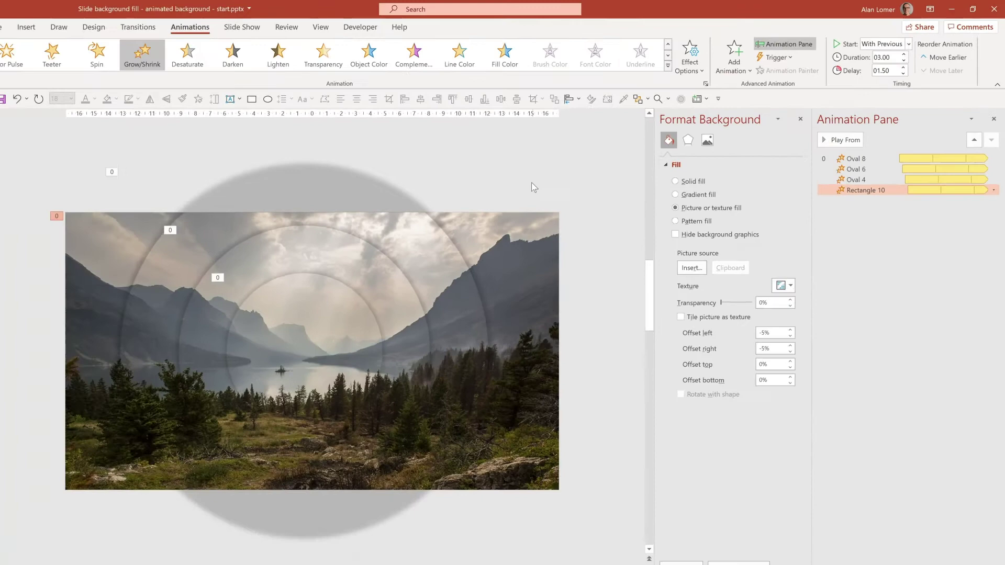
click(545, 175)
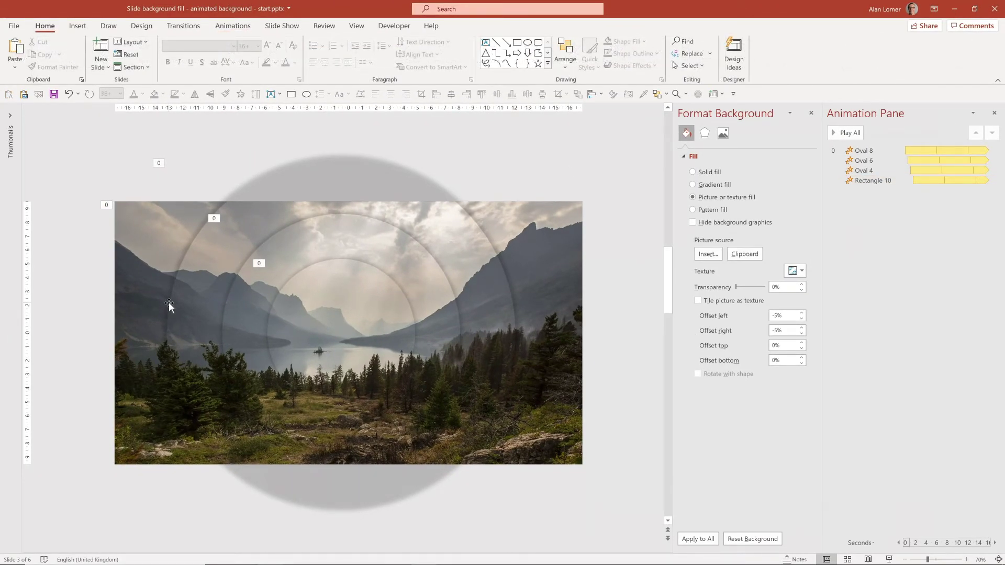
Copy the 'Creating an Animated Background' title from slide 4 onto slide 3 in white
scroll(169, 303, down, 2)
drag(75, 279, 601, 416)
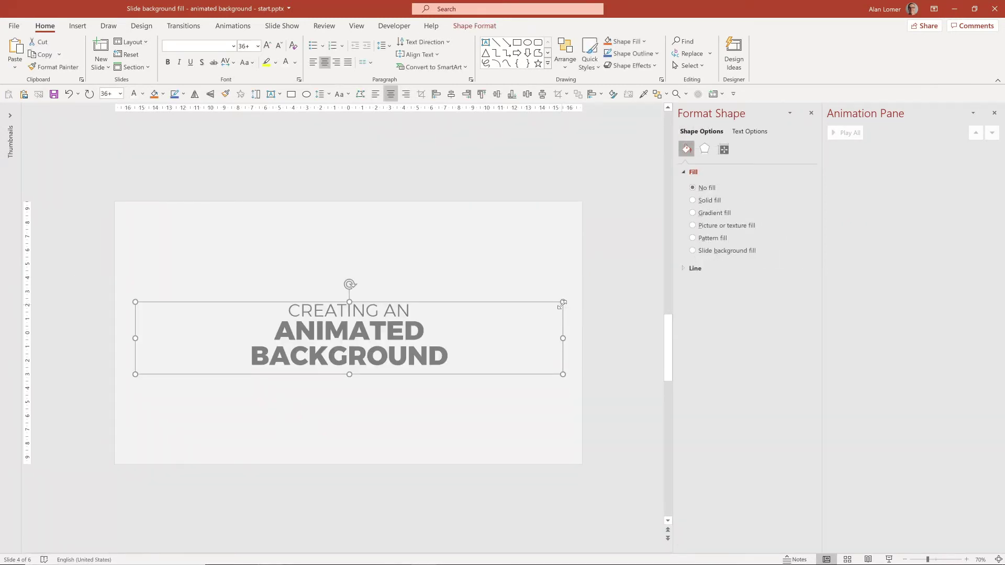
scroll(563, 304, up, 2)
click(265, 304)
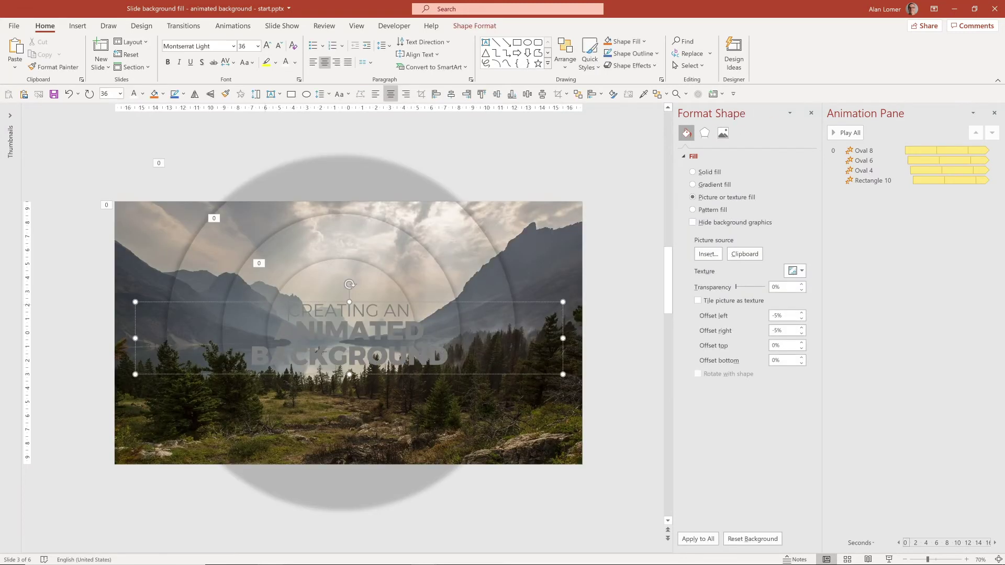
click(135, 97)
click(80, 325)
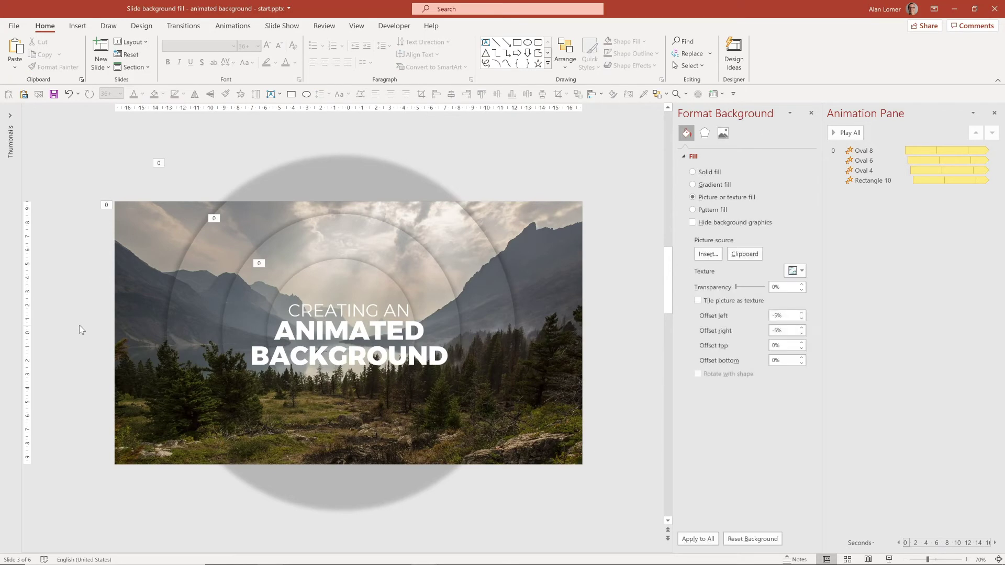
key(shift+F5)
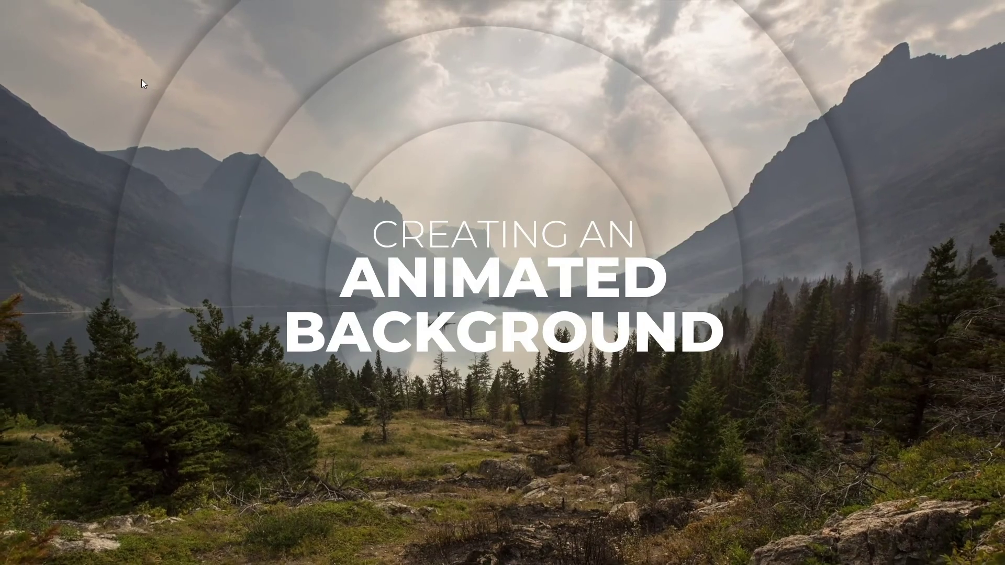
key(Escape)
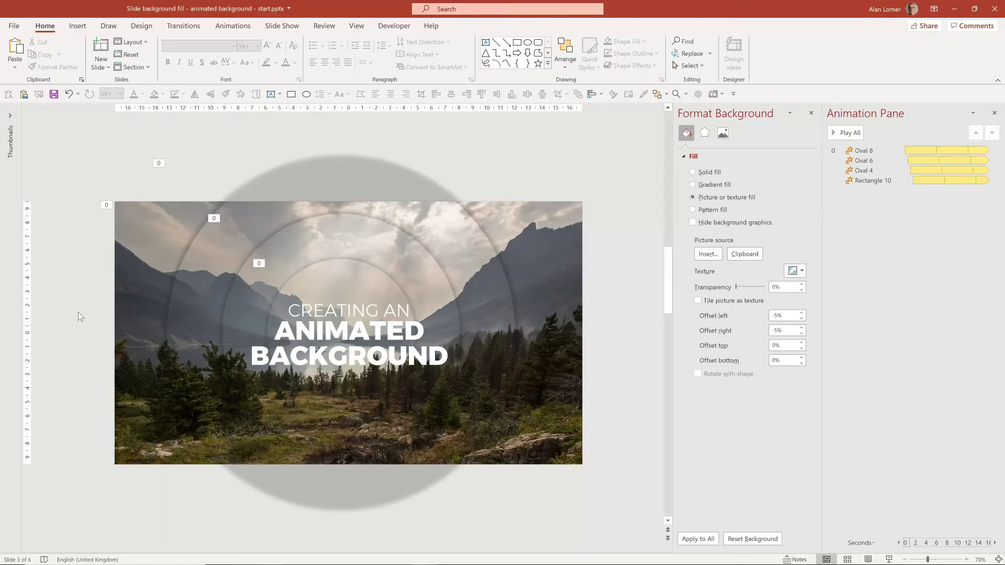
Replace the slide's background fill picture with the tall building photo from a local file, via Format Background
right_click(98, 228)
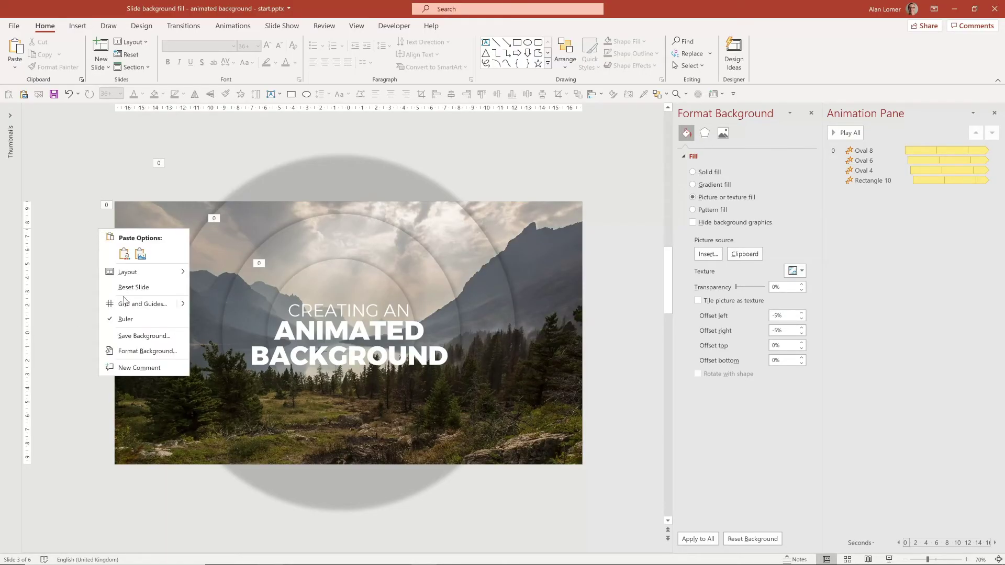
click(131, 350)
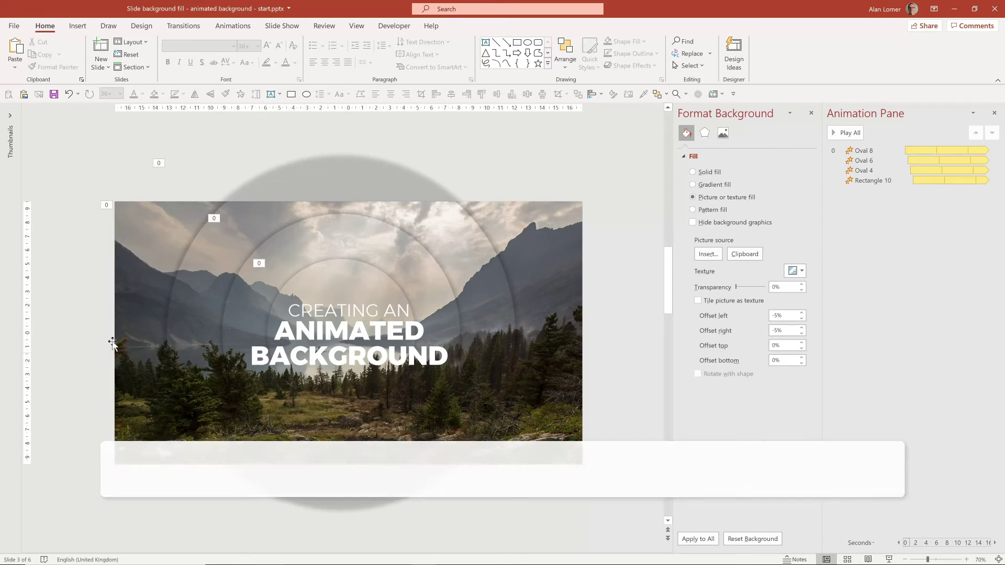
click(707, 255)
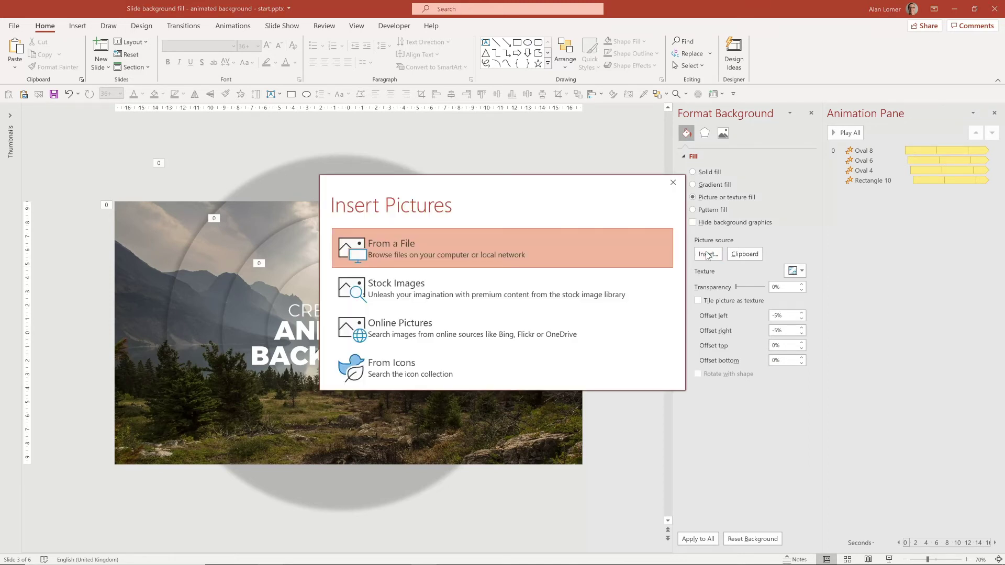
click(405, 252)
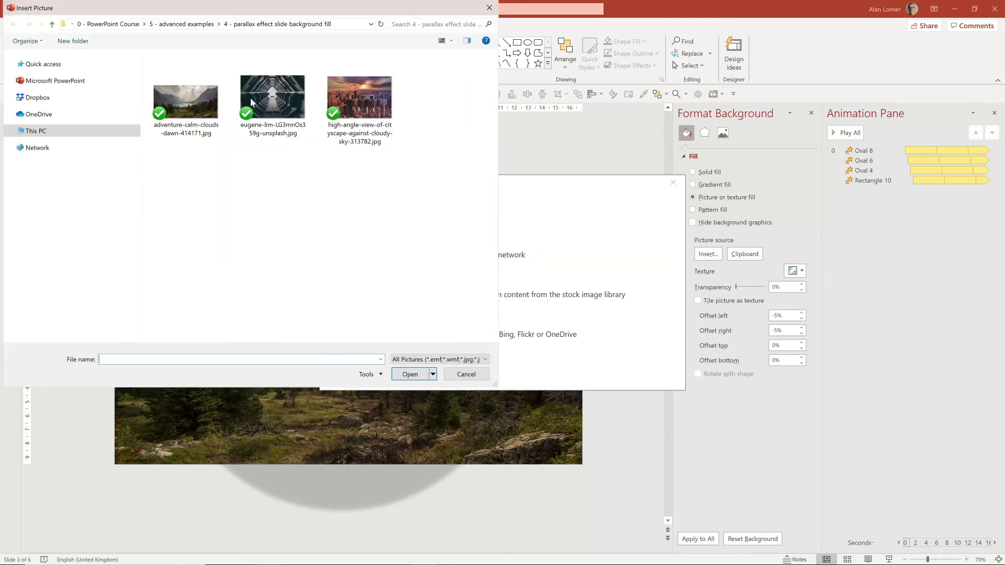
click(273, 100)
click(411, 375)
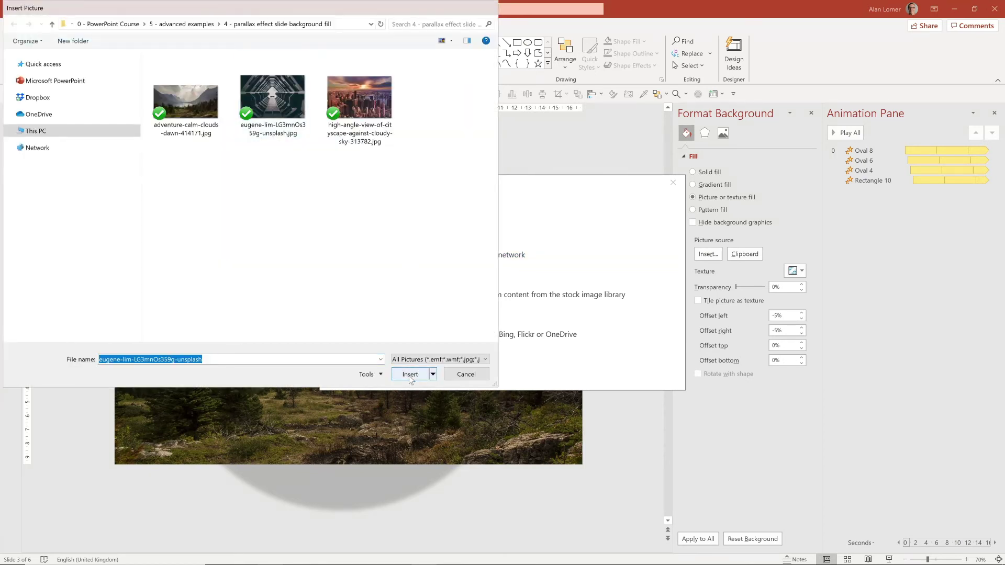